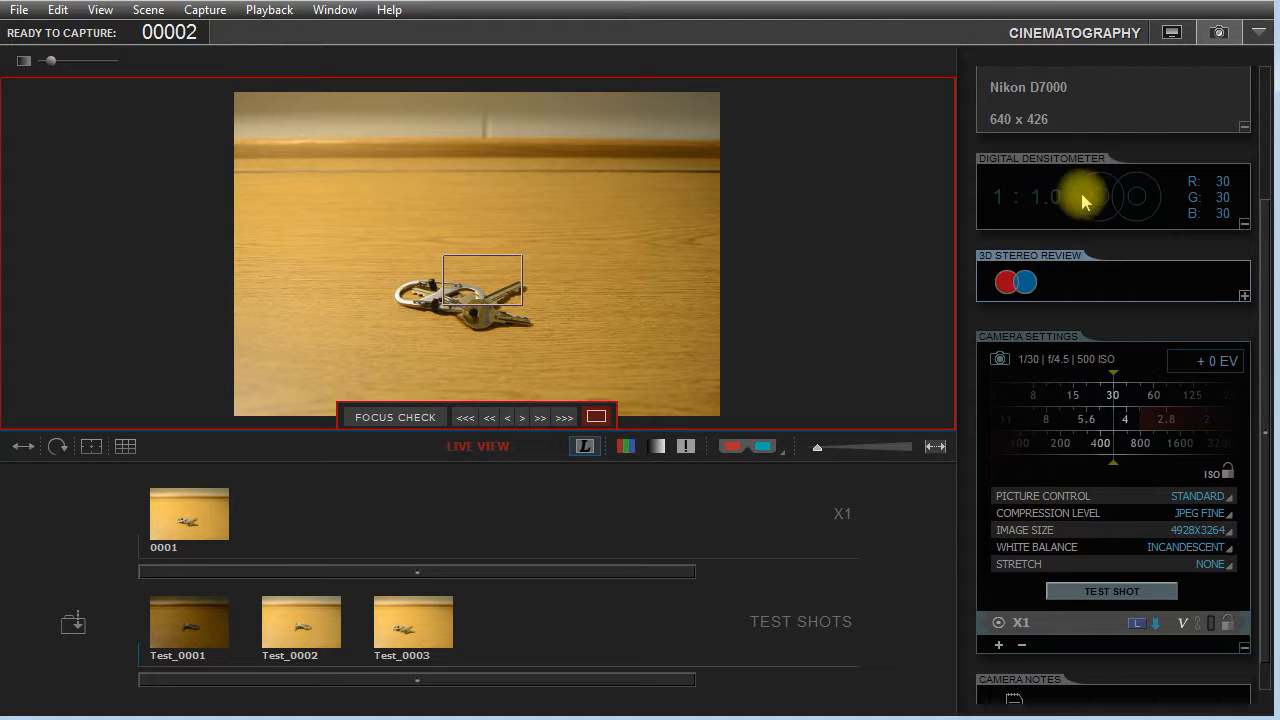
Switch to the Animation workspace and display the timeline beneath the live view.
click(1171, 35)
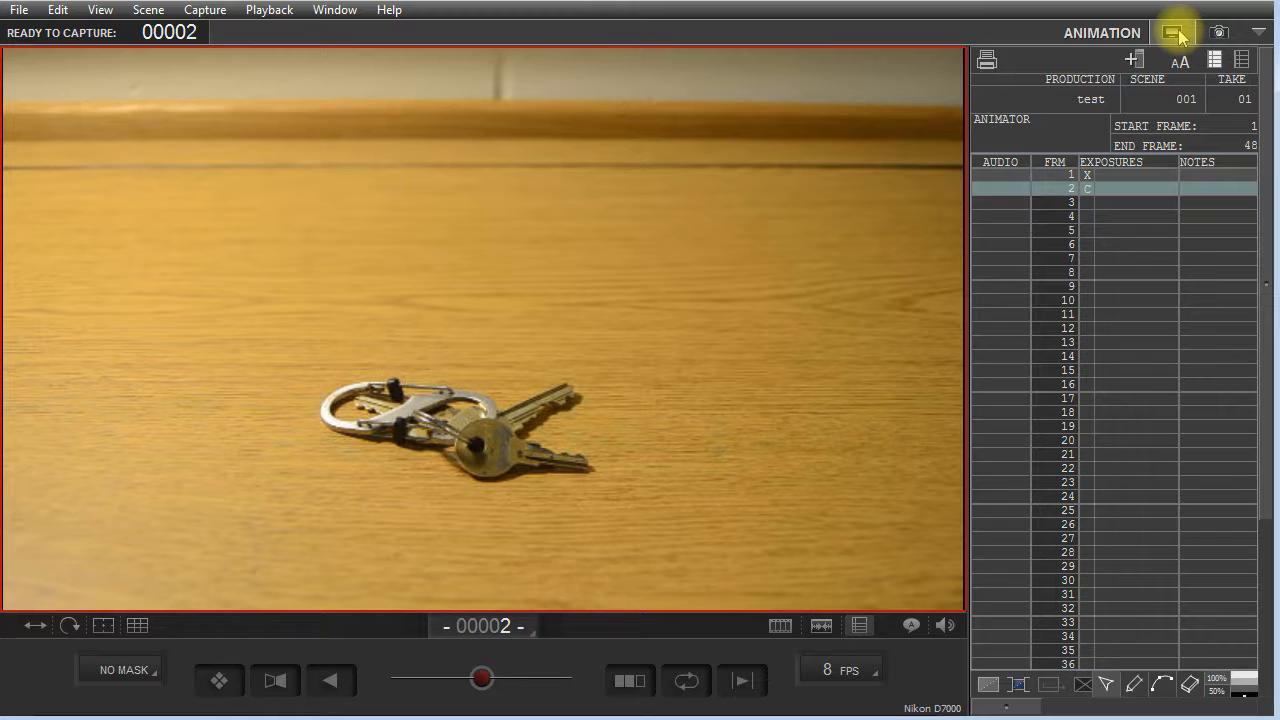
mouse_move(480, 377)
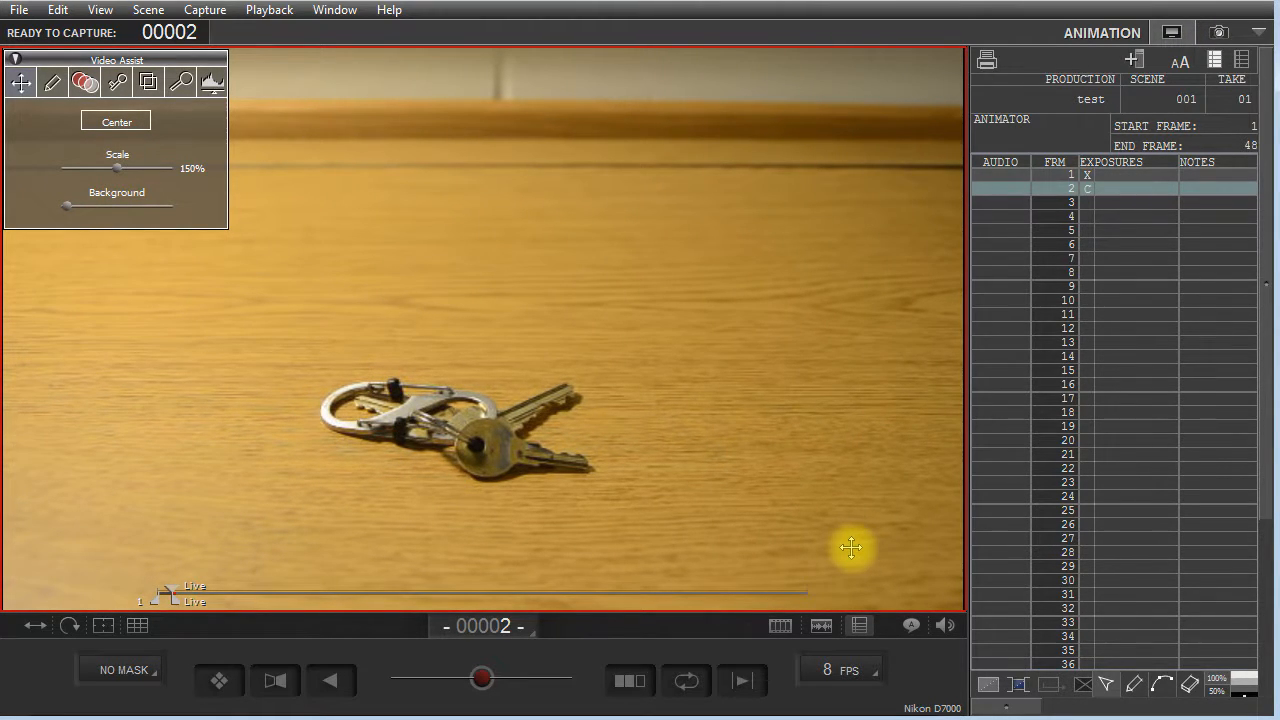
click(780, 626)
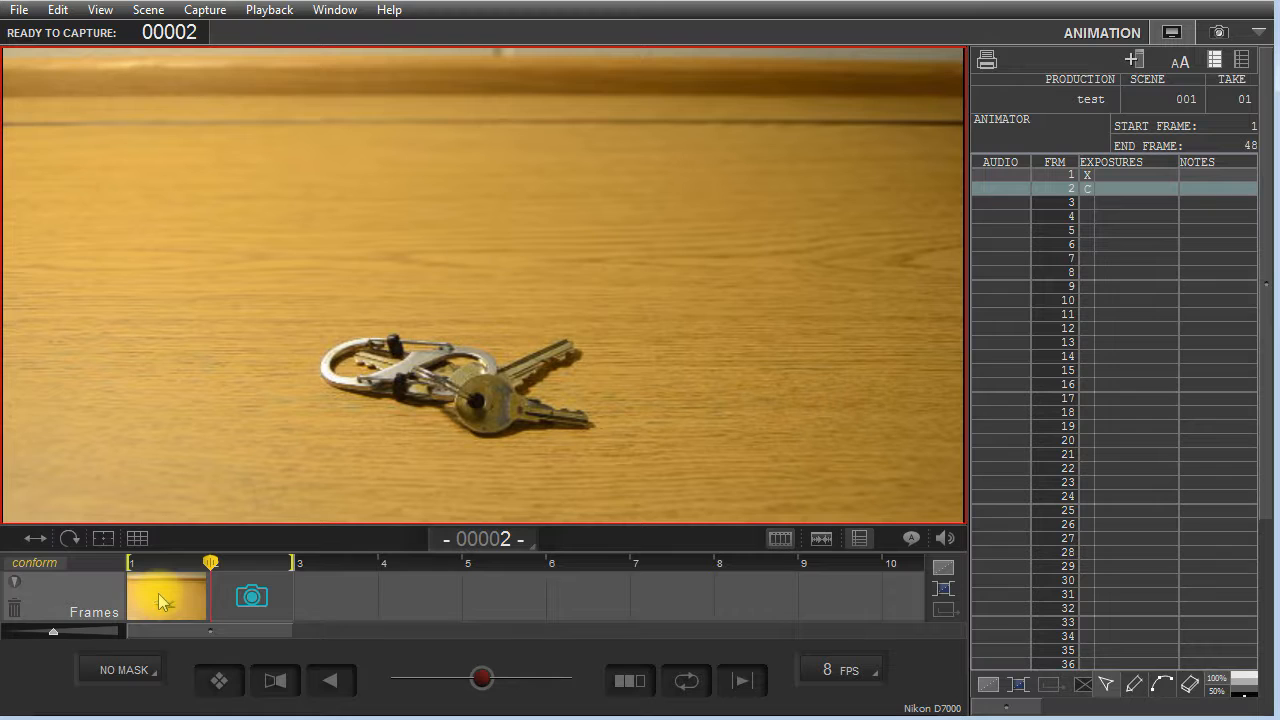
View captured frame 1 from the timeline, and return to the live view at frame 2.
click(253, 601)
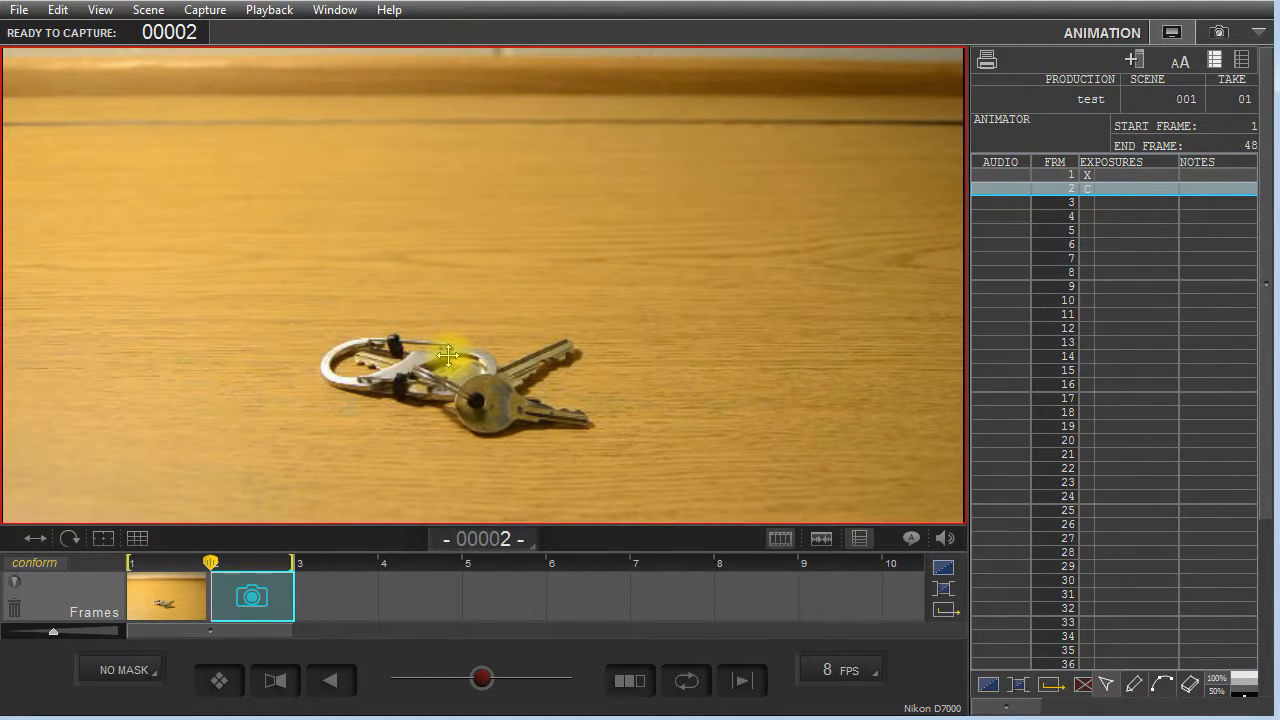
mouse_move(296, 487)
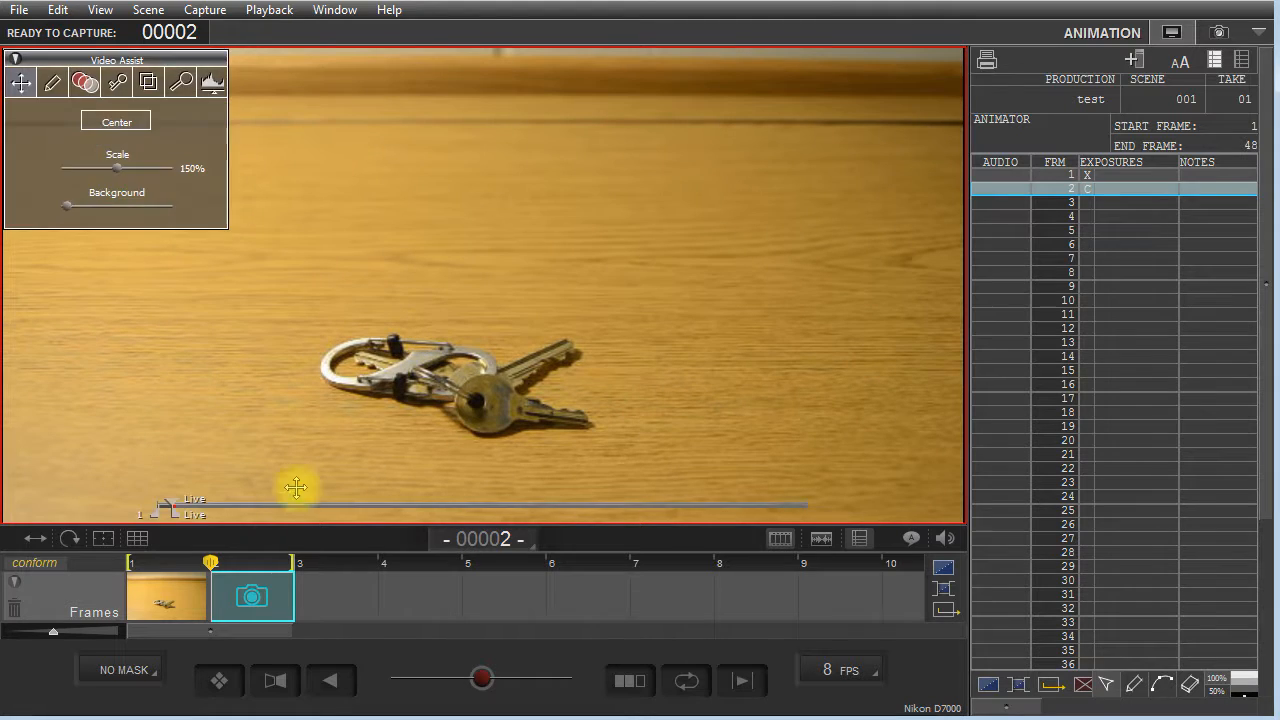
click(187, 600)
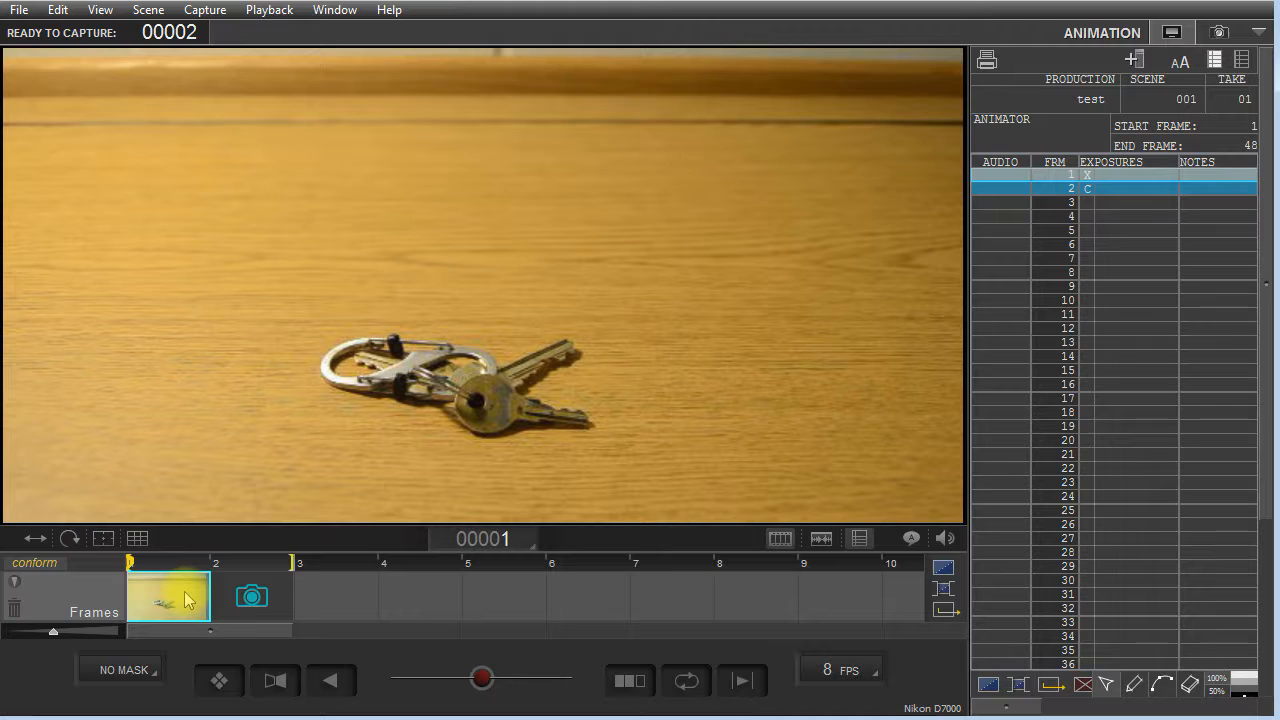
click(253, 600)
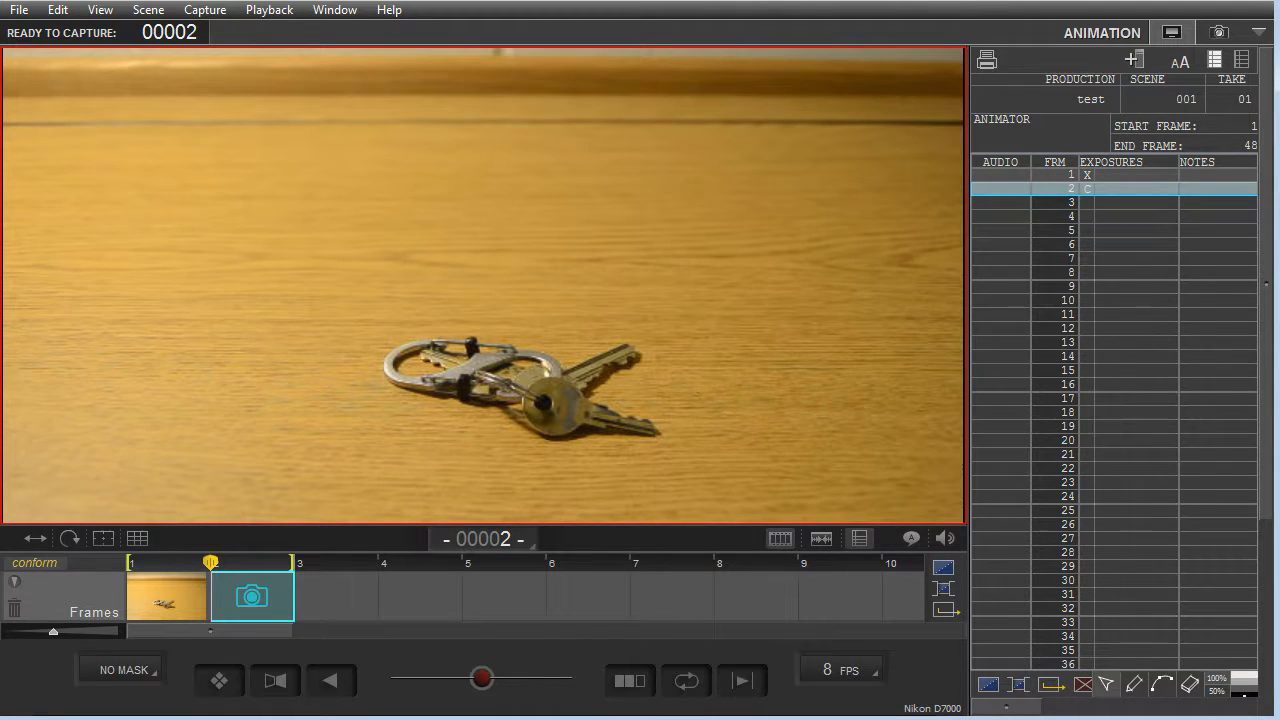
Capture frames 2 through 5 of the keys, with the keys moved a little further across the table for each frame.
drag(1279, 93, 788, 98)
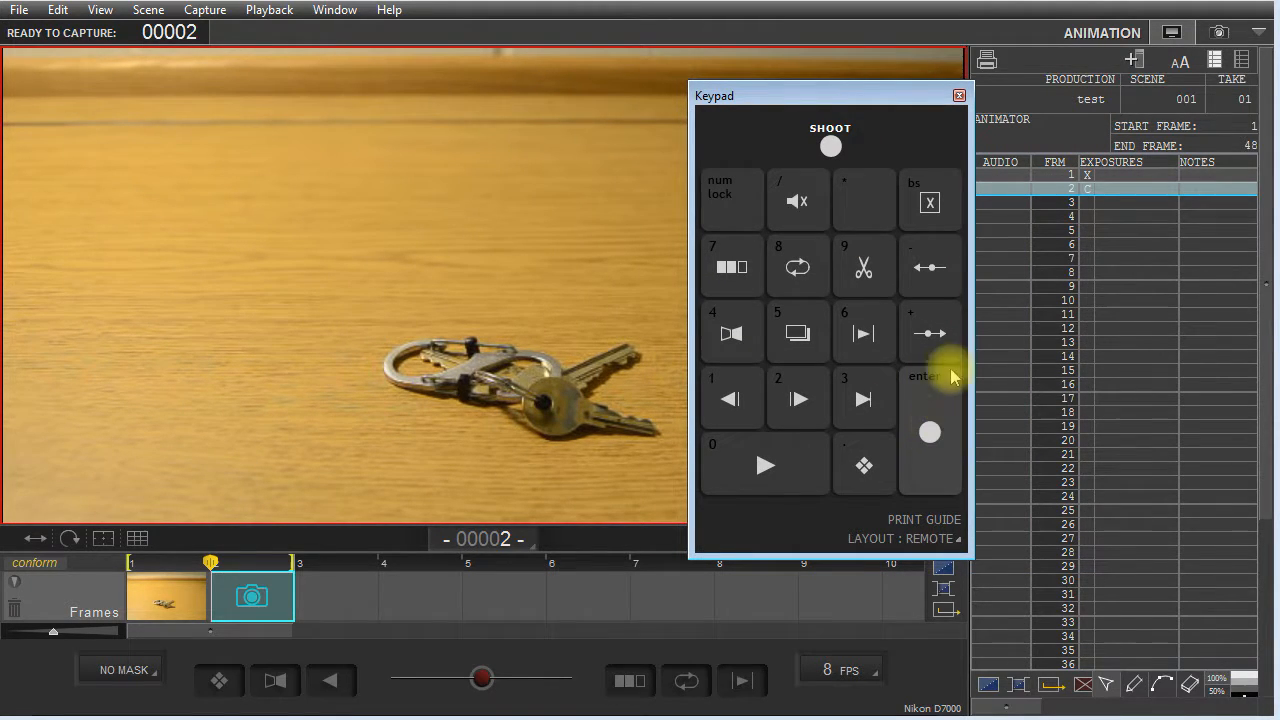
drag(857, 100, 1279, 105)
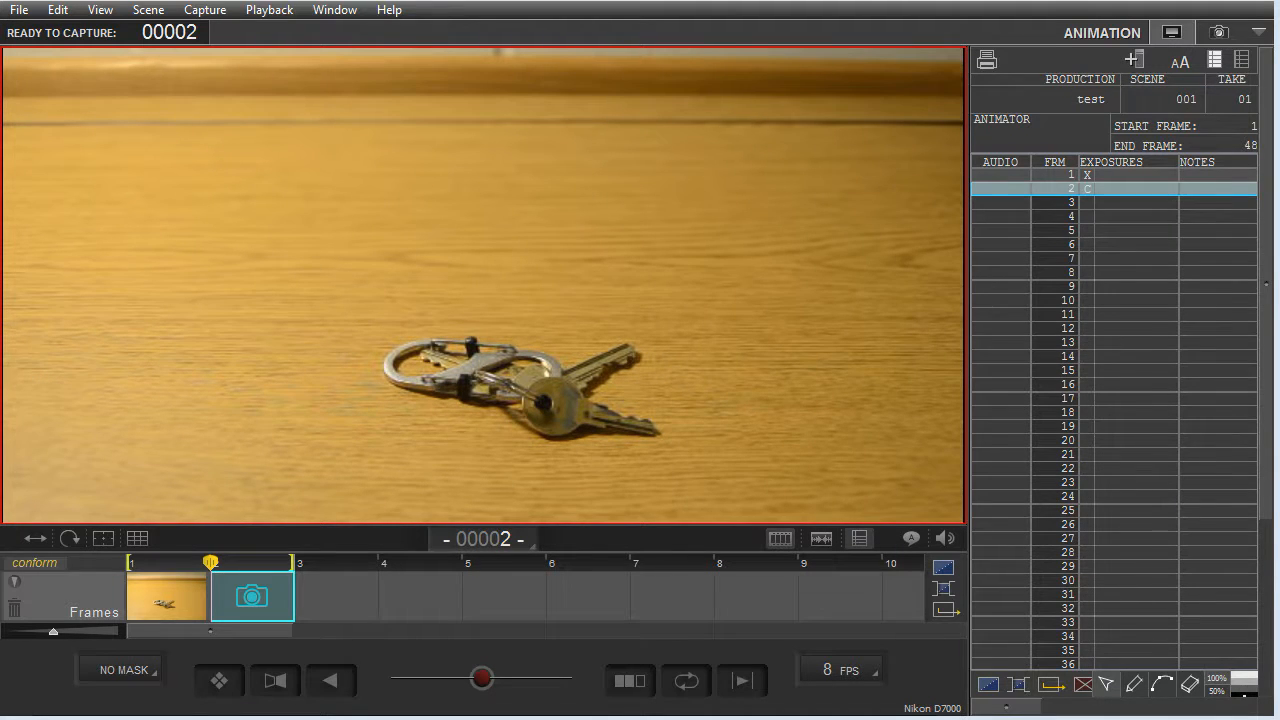
key(Return)
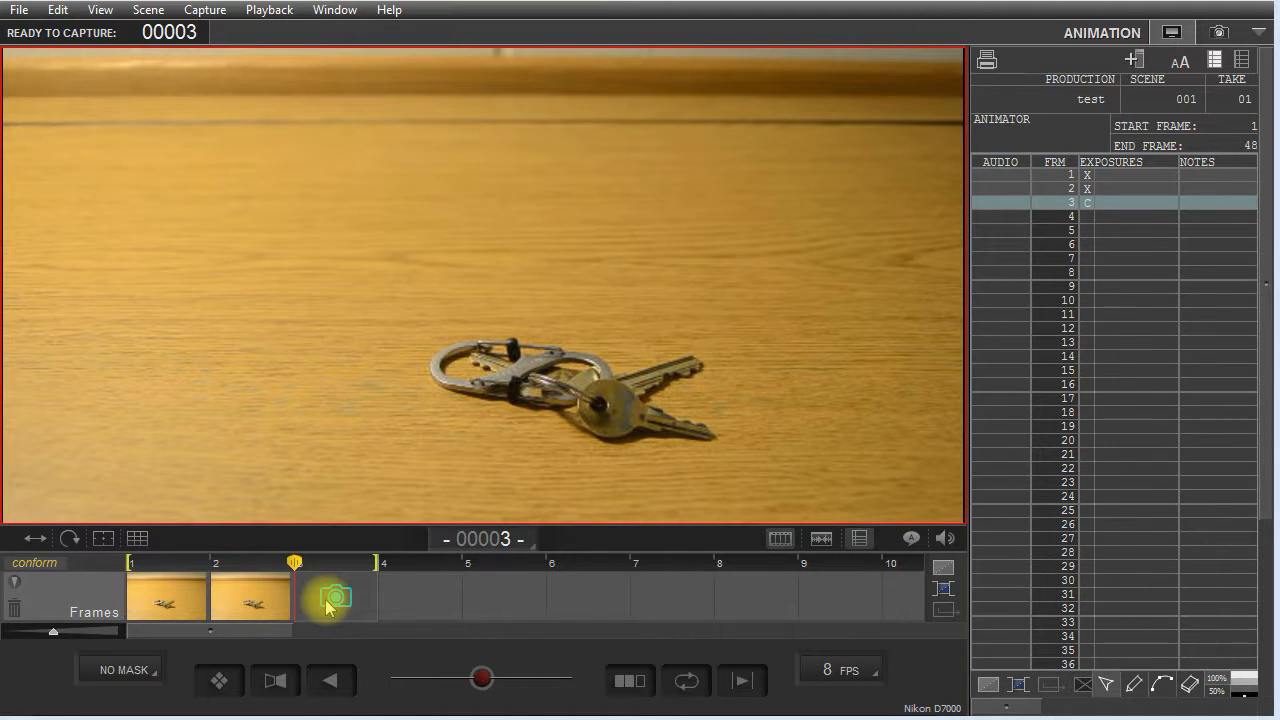
key(Return)
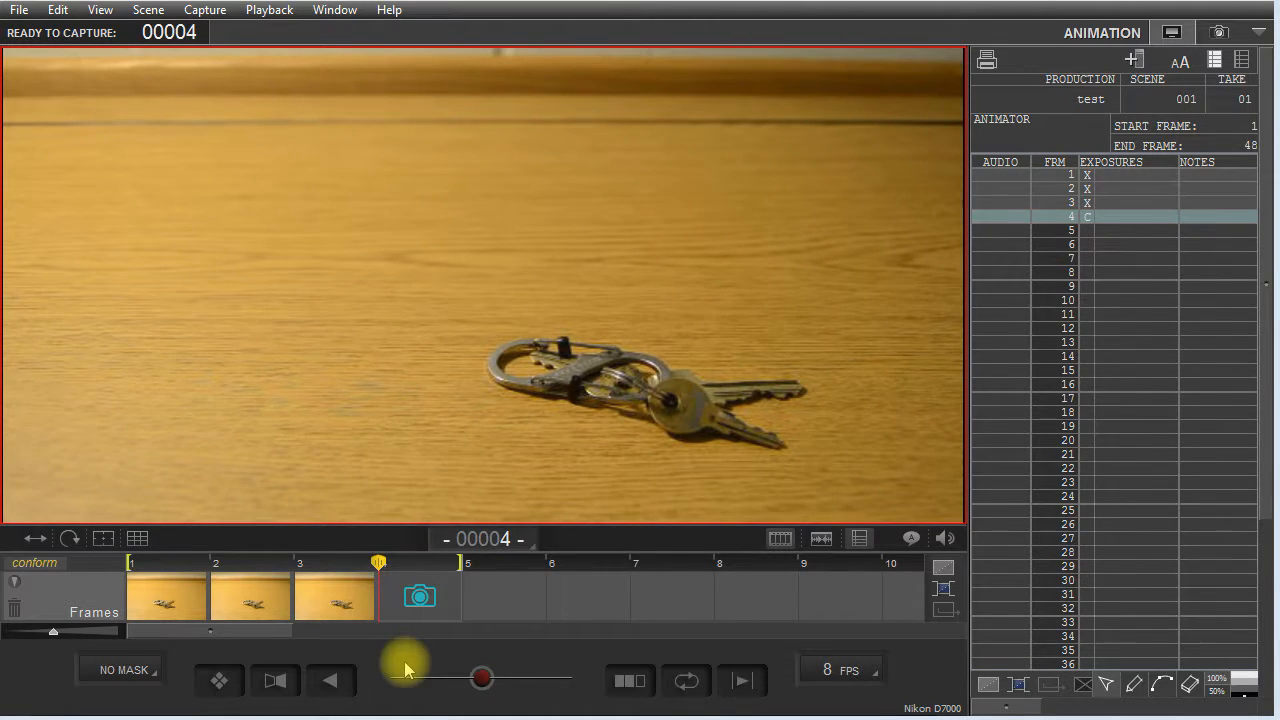
key(Return)
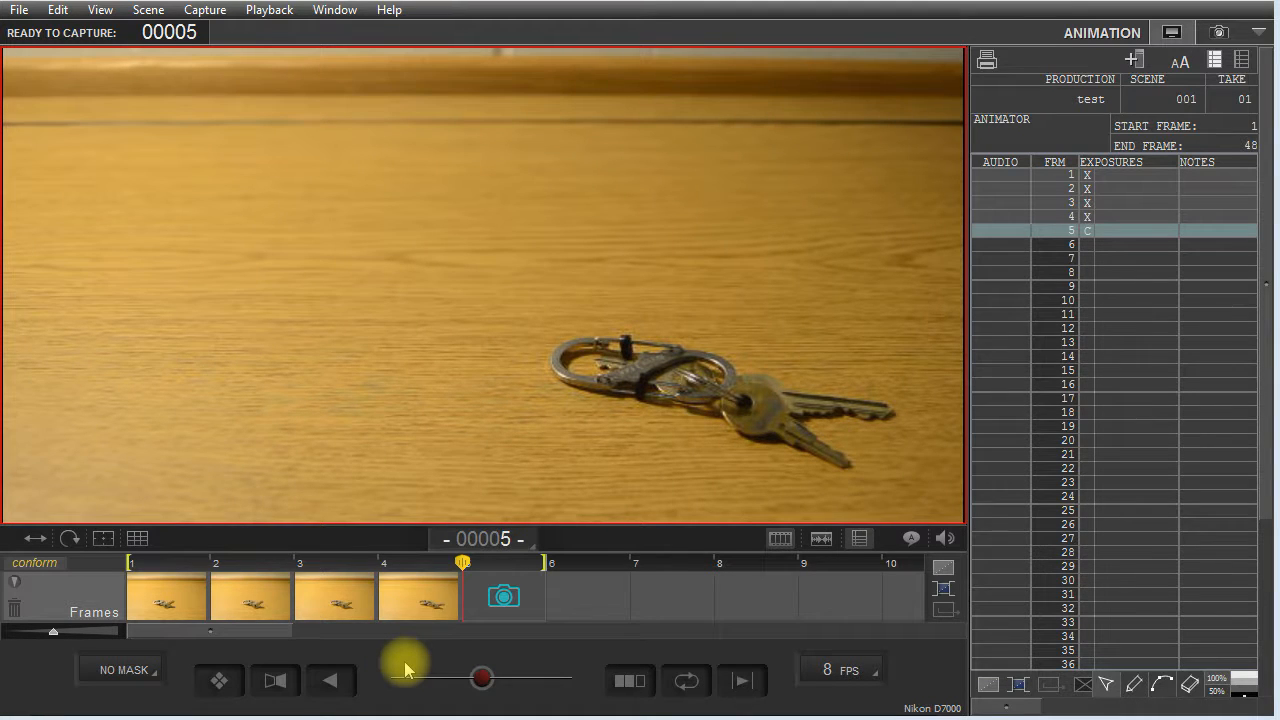
key(Return)
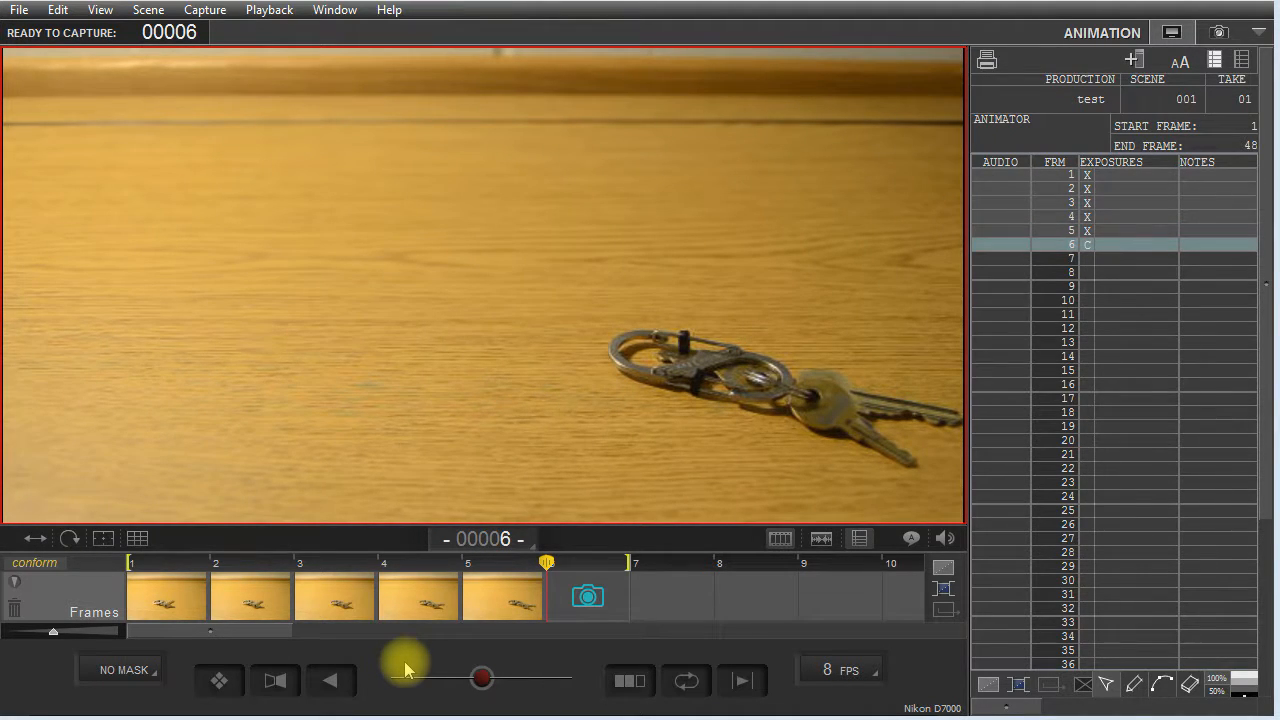
Capture frame 6 with a hand in the shot, and delete that frame from the timeline.
key(Return)
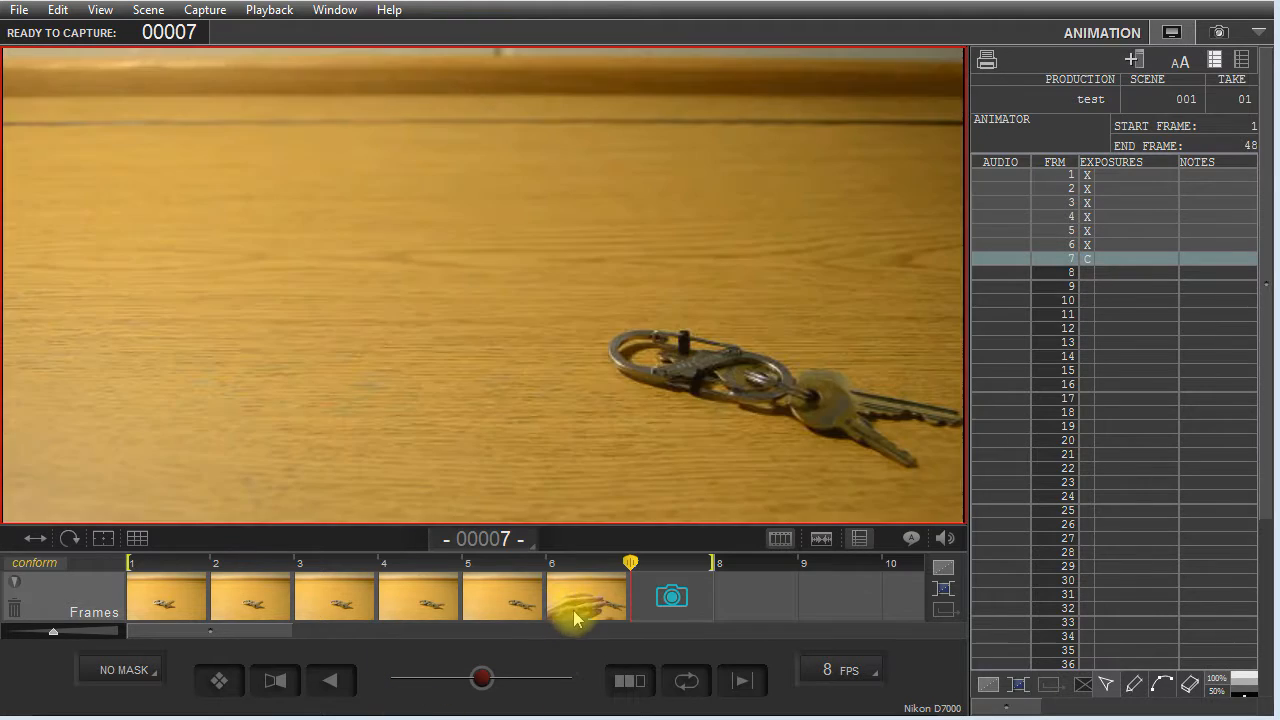
click(575, 618)
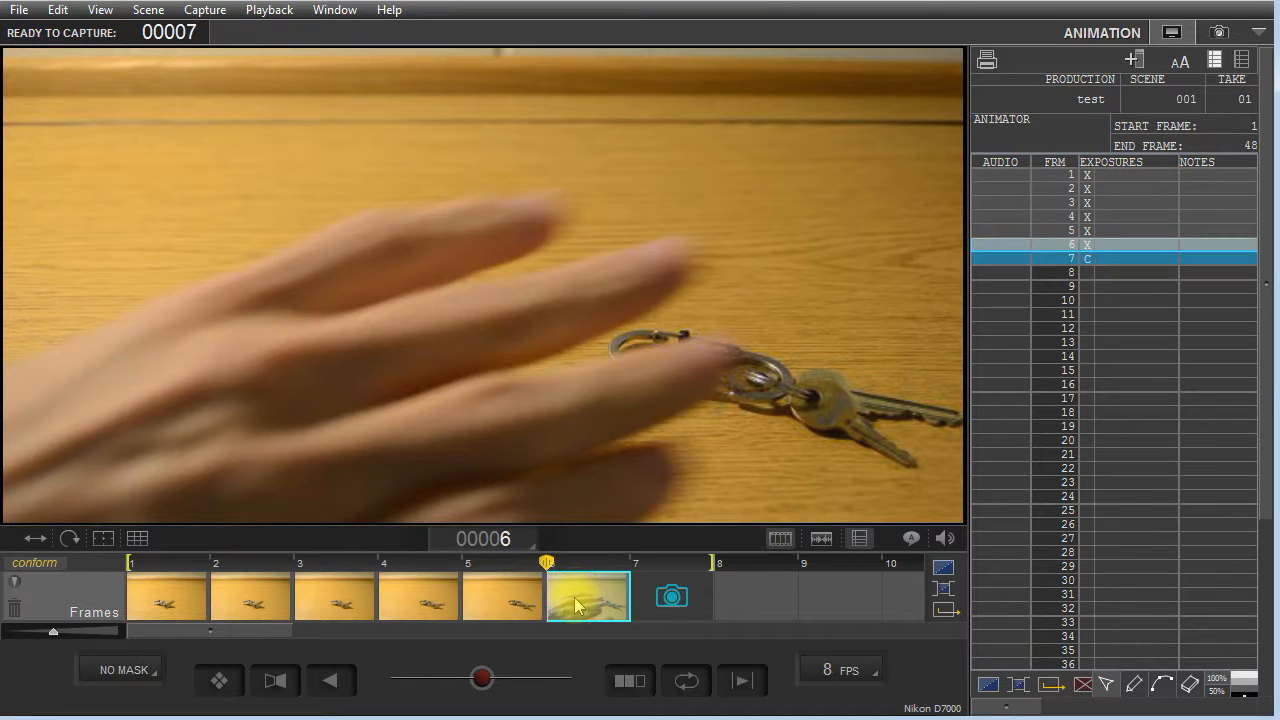
mouse_move(574, 429)
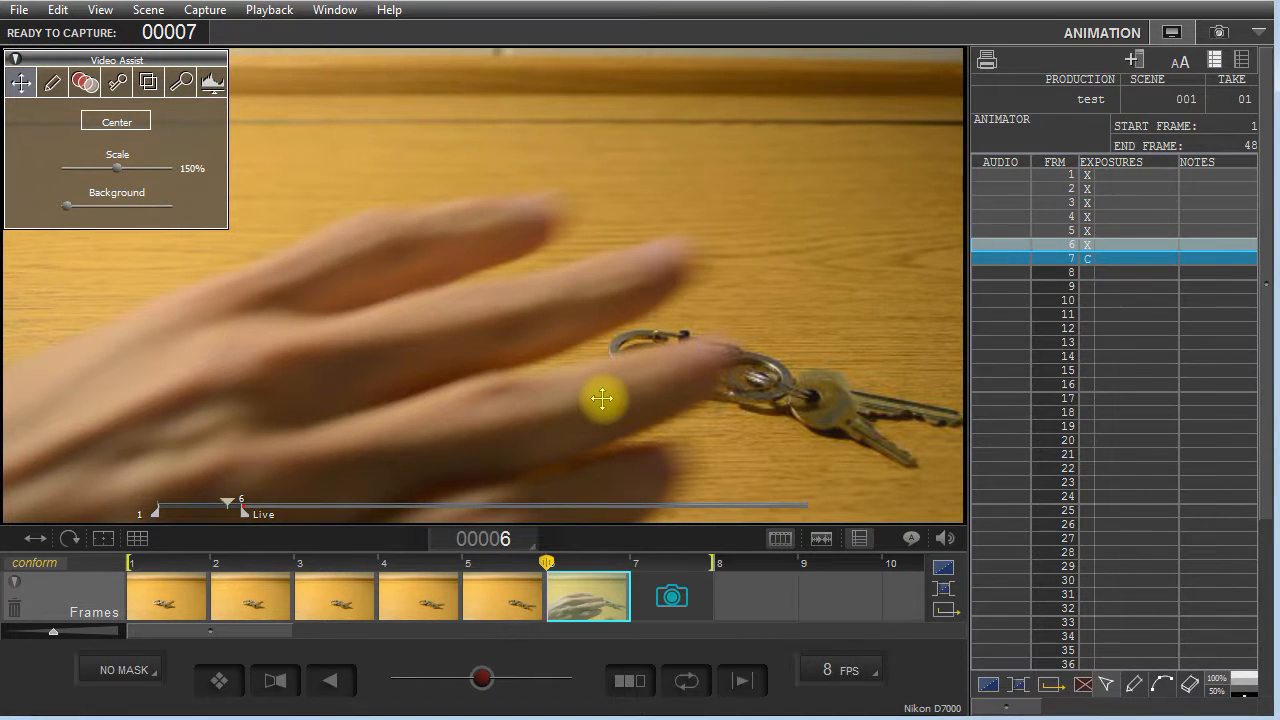
drag(1279, 62, 814, 118)
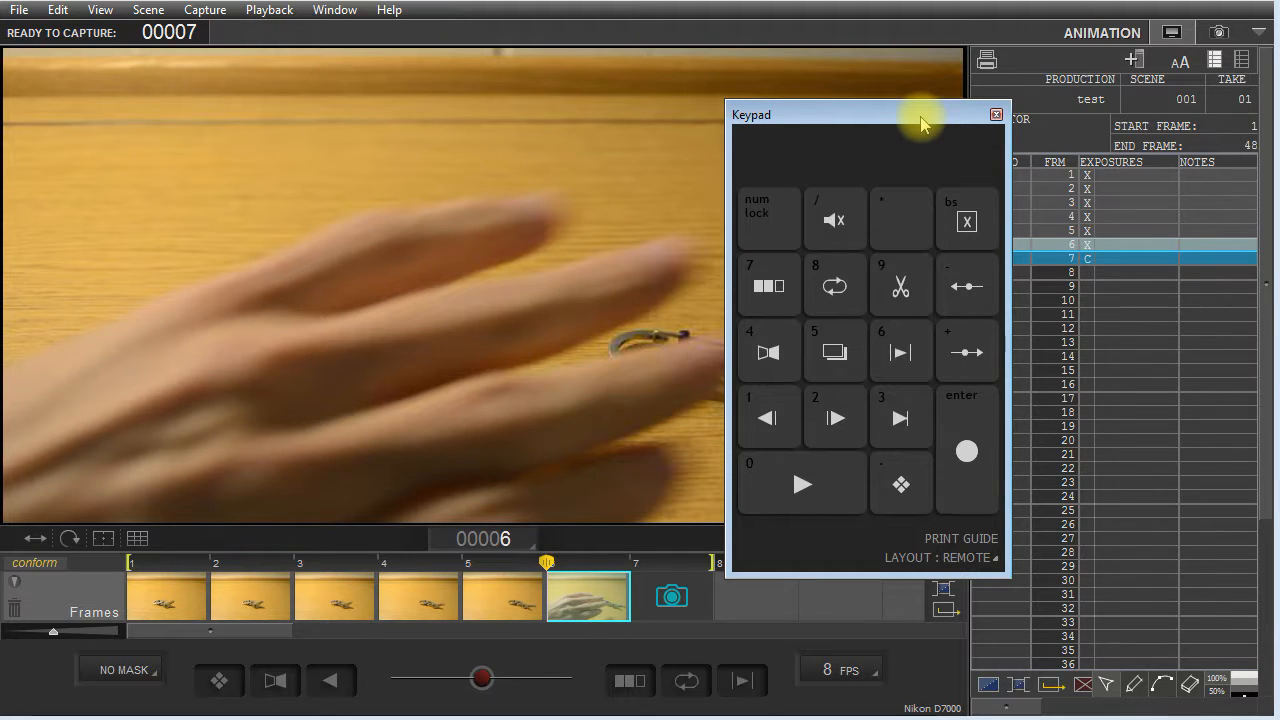
drag(920, 122, 1018, 120)
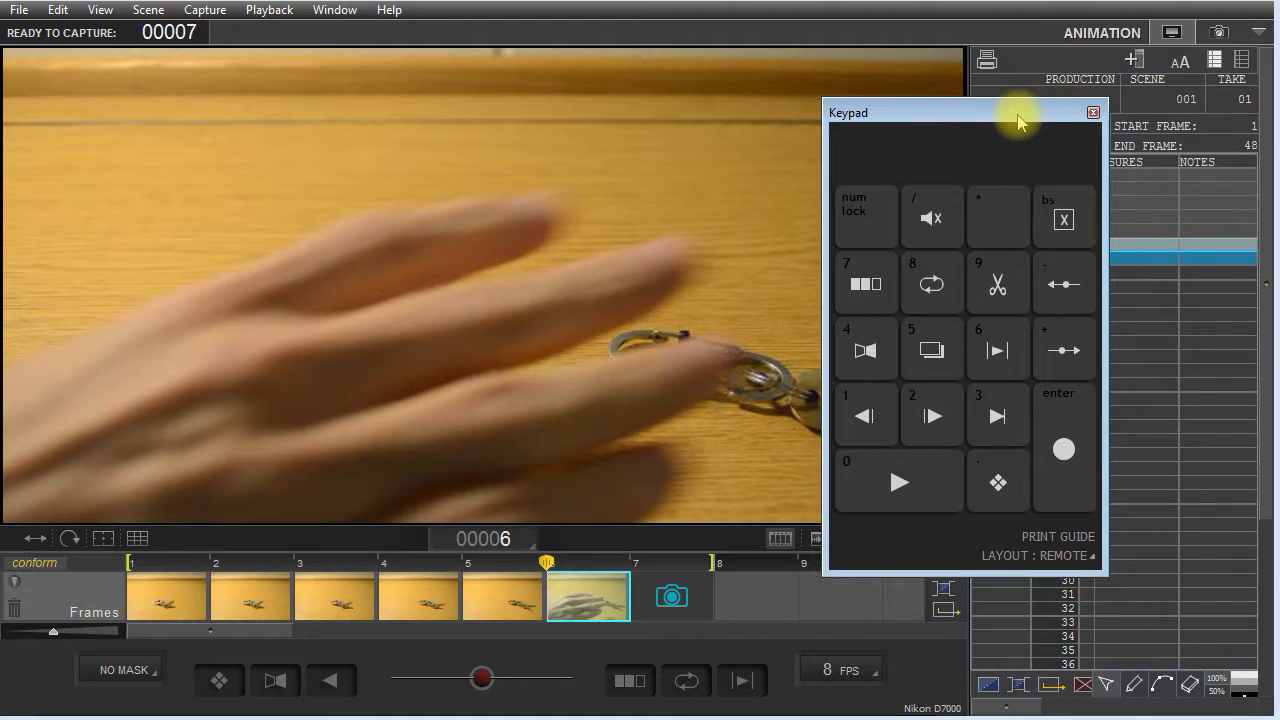
click(1064, 222)
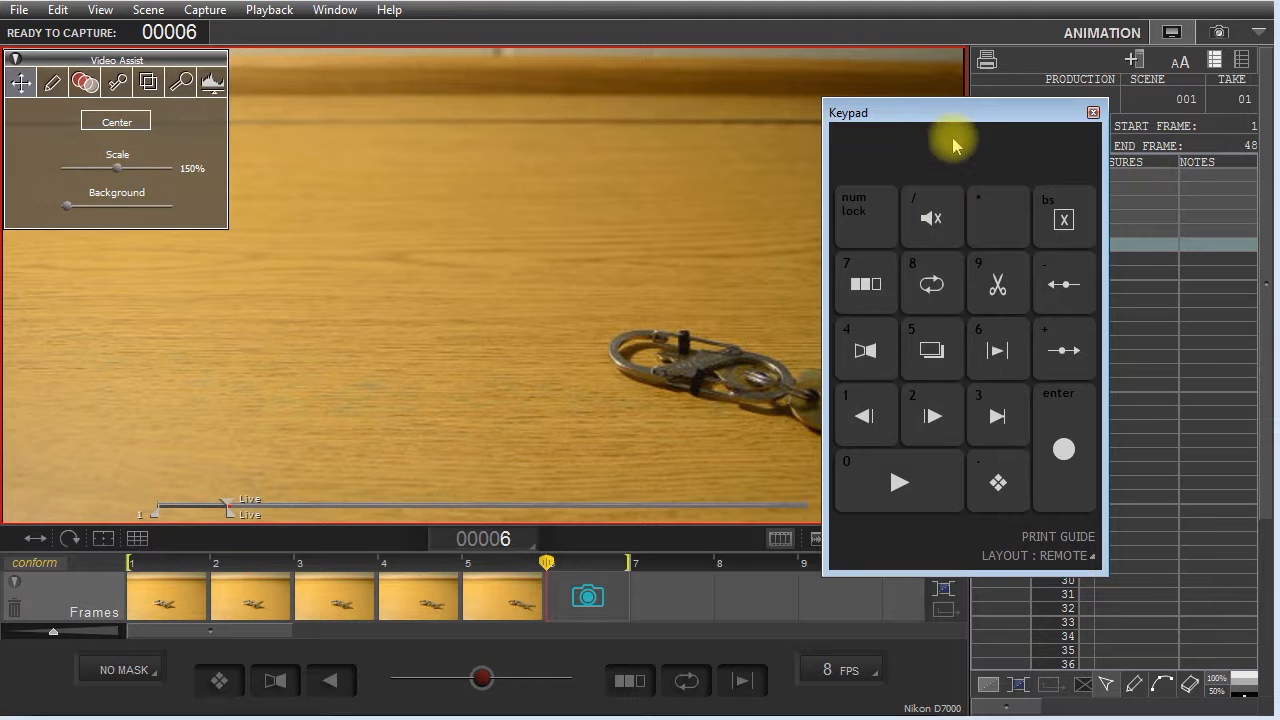
drag(955, 118, 1279, 114)
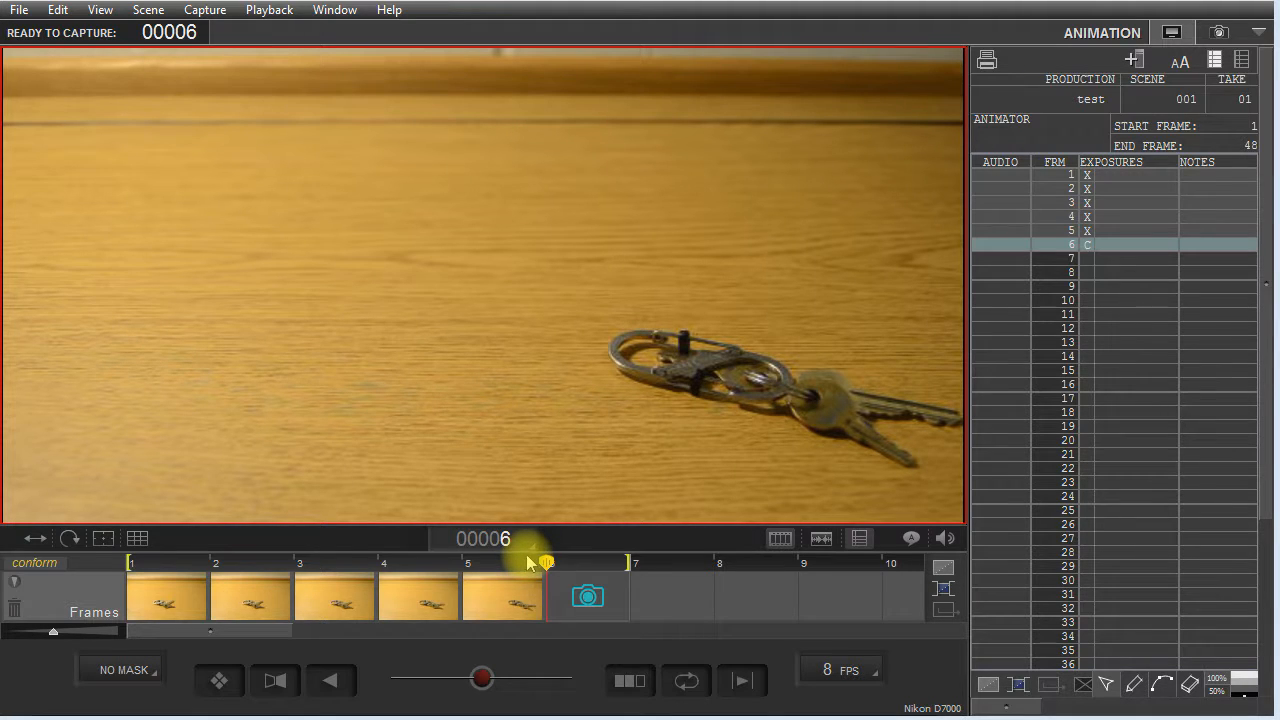
Set the onion skin to show several previous frames and shift its opacity so they overlay the live view.
mouse_move(386, 331)
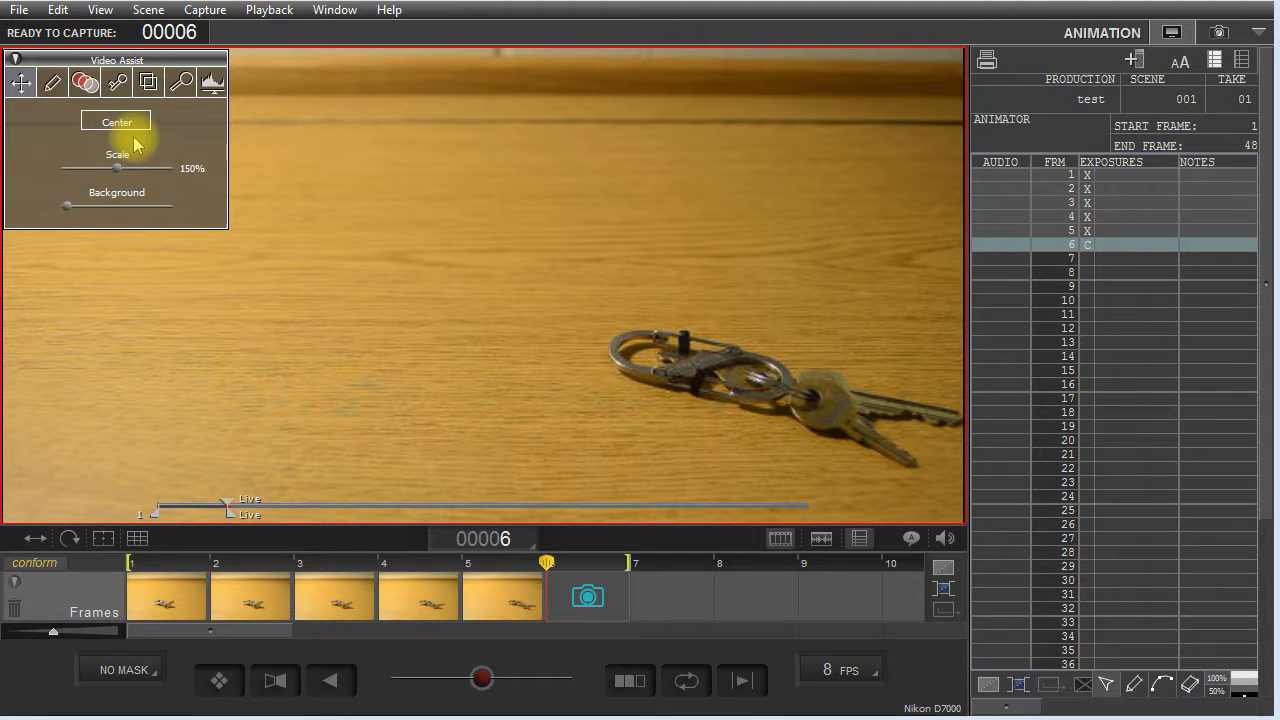
click(87, 86)
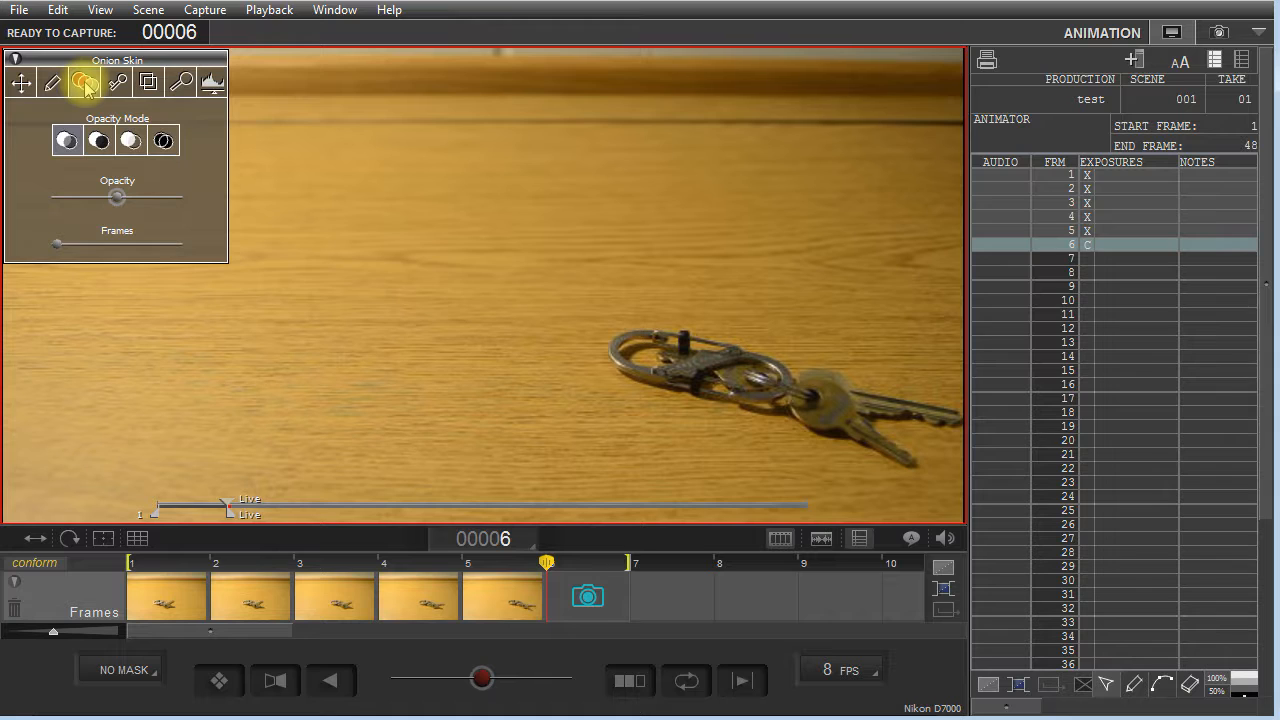
drag(57, 245, 107, 245)
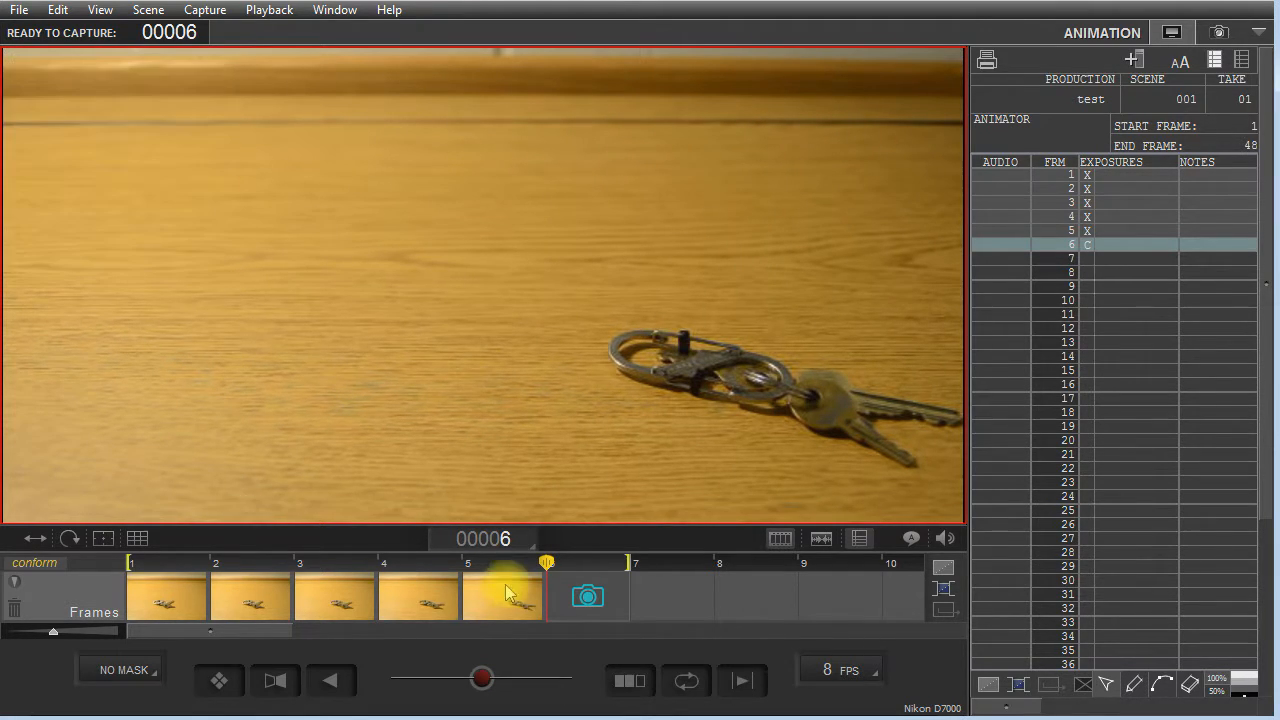
mouse_move(226, 229)
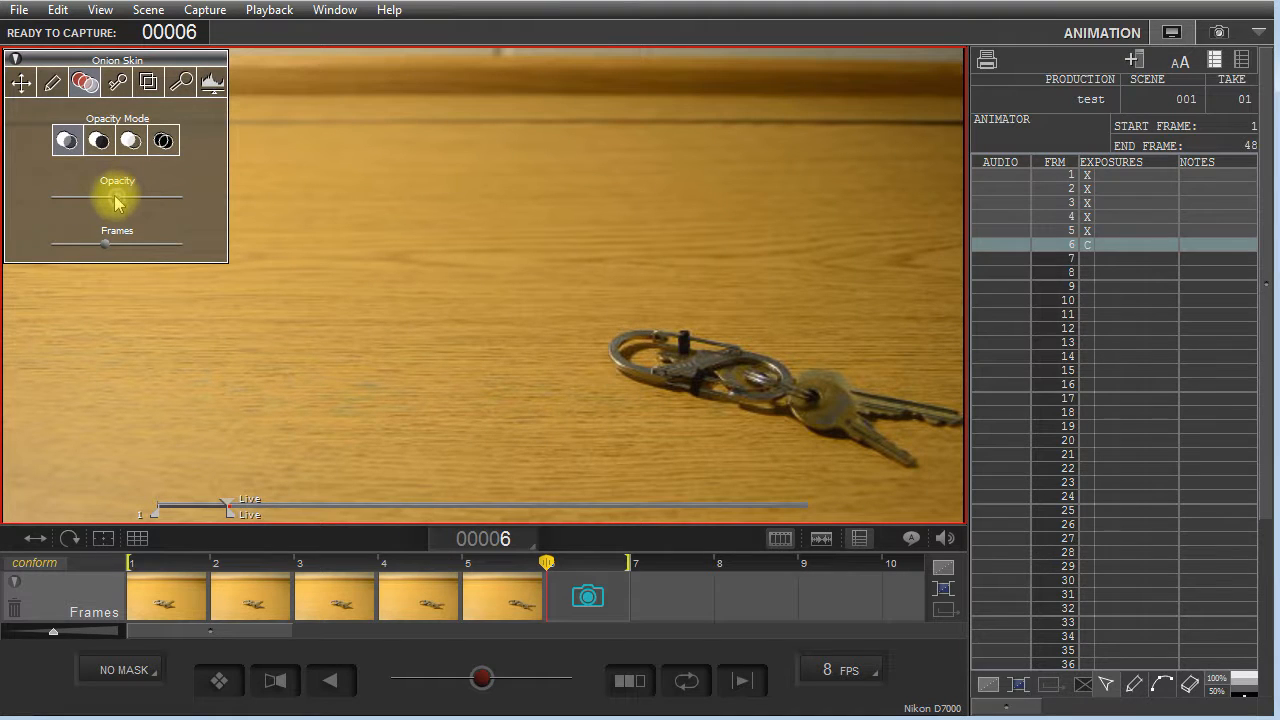
drag(122, 203, 150, 203)
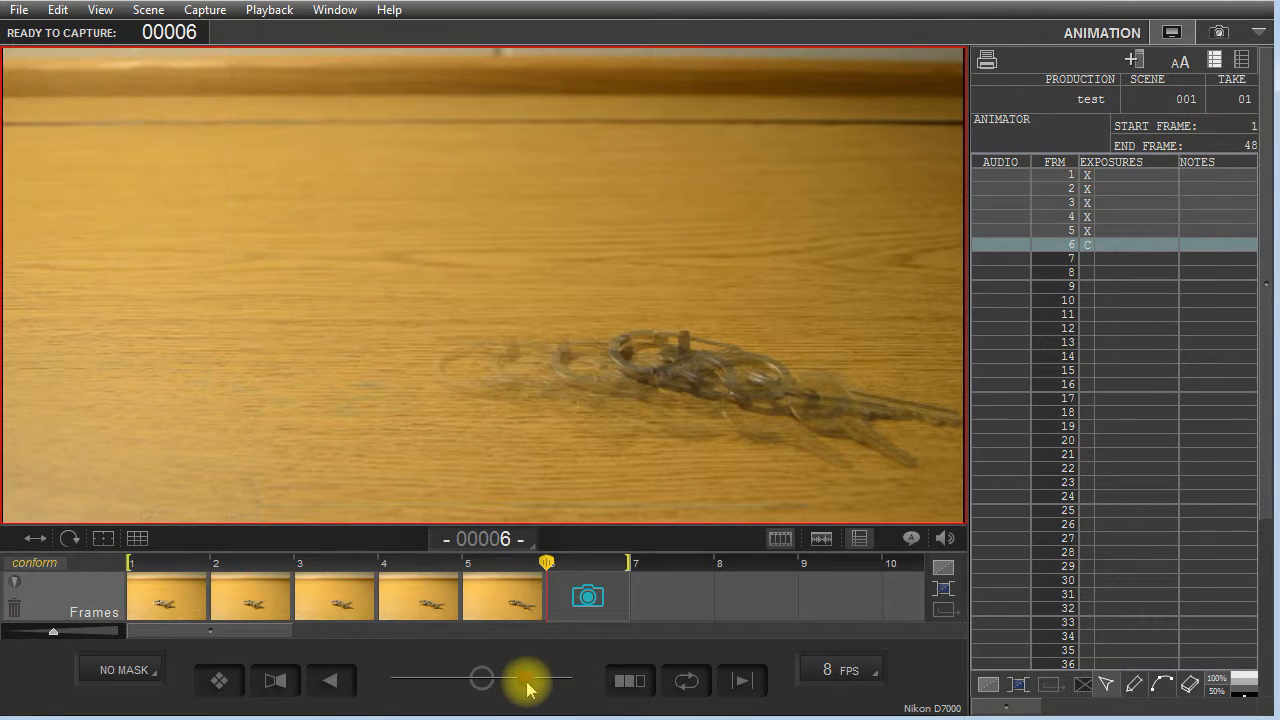
mouse_move(524, 683)
mouse_down()
mouse_move(414, 680)
mouse_move(546, 683)
mouse_up()
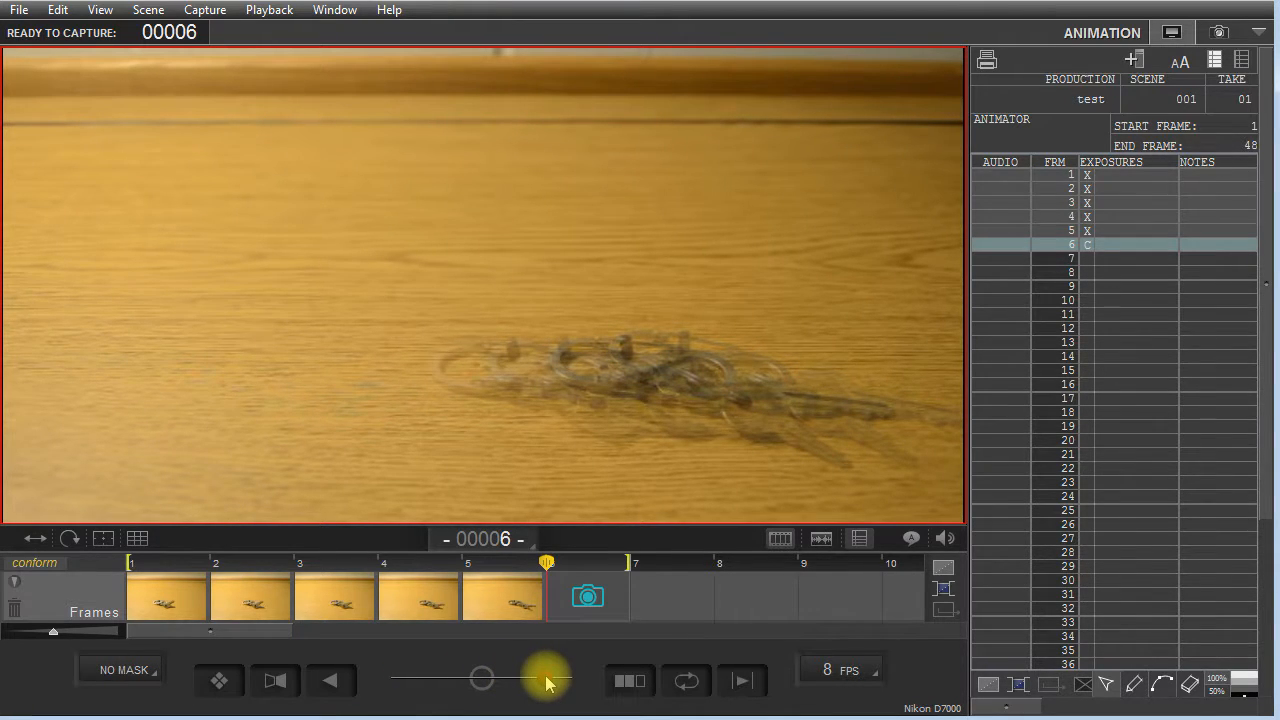
Raise the number of onion-skinned frames further and bring the opacity slightly back toward the live view.
mouse_move(206, 126)
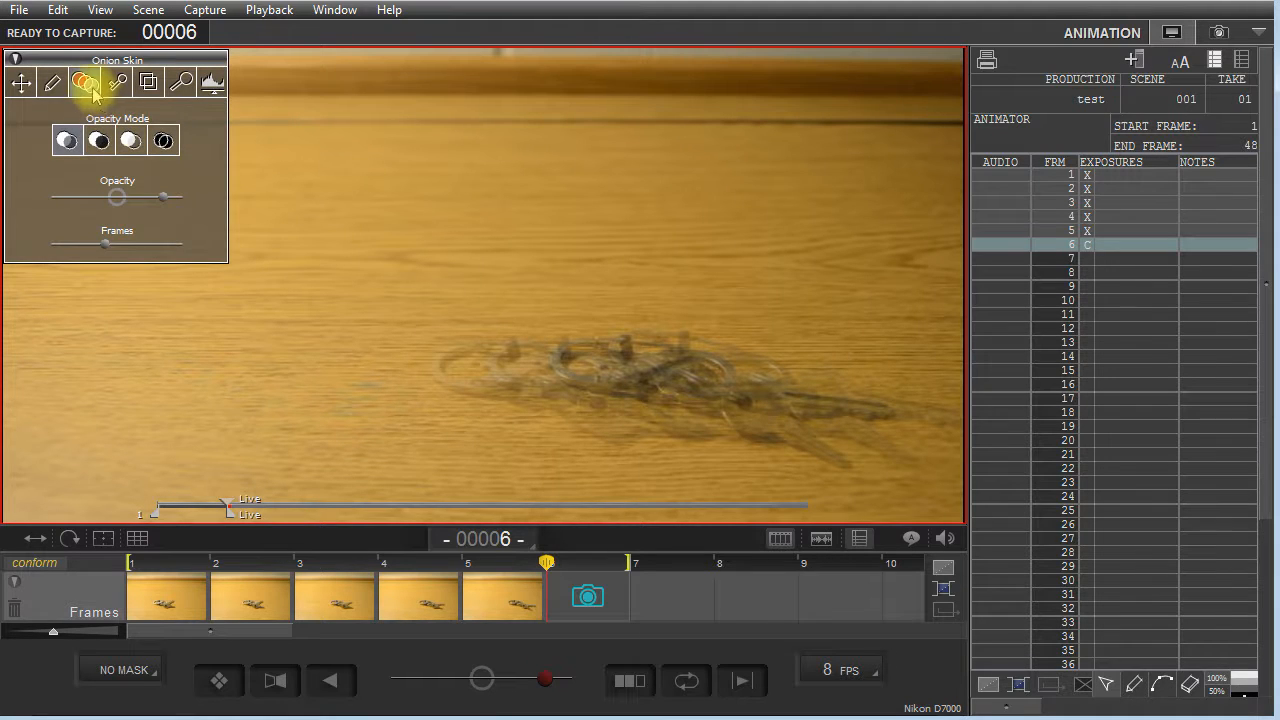
mouse_move(108, 250)
mouse_down()
mouse_move(191, 246)
mouse_move(126, 246)
mouse_up()
mouse_move(163, 196)
mouse_down()
mouse_move(110, 207)
mouse_move(193, 208)
mouse_move(157, 205)
mouse_up()
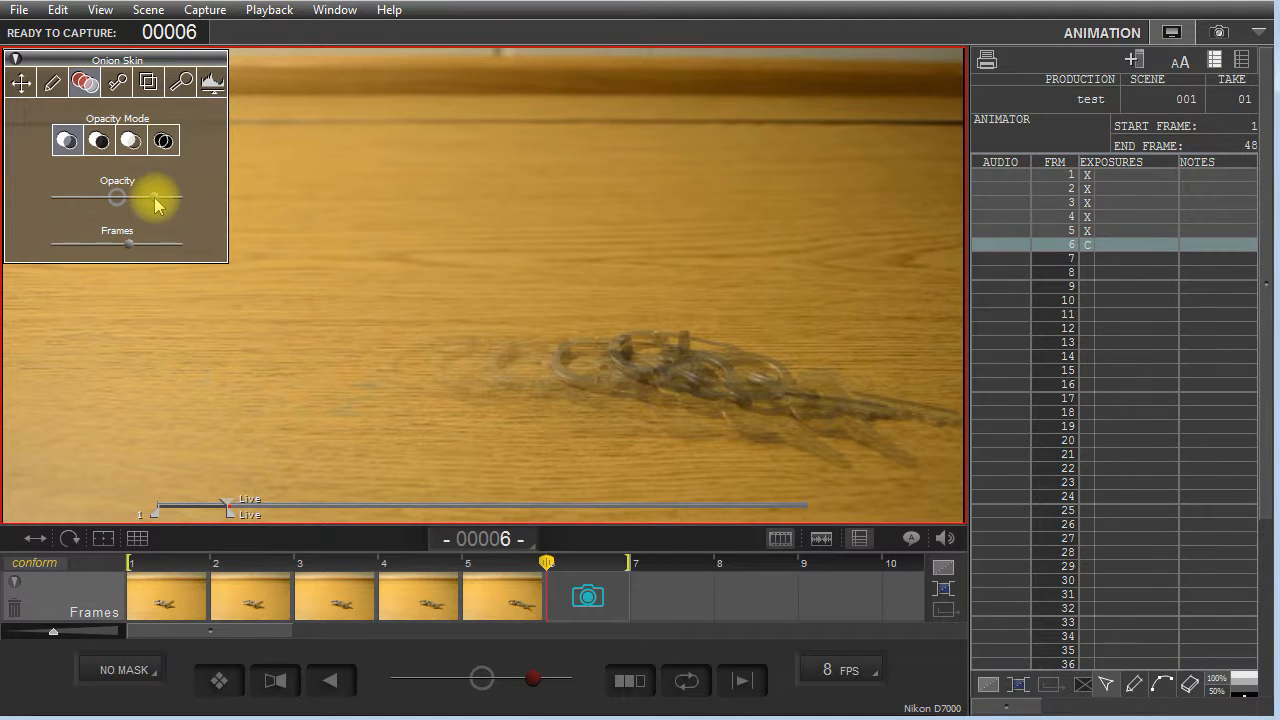
Compare the onion skin's opacity modes on the live view, and return the opacity to its centre position.
click(131, 141)
click(163, 141)
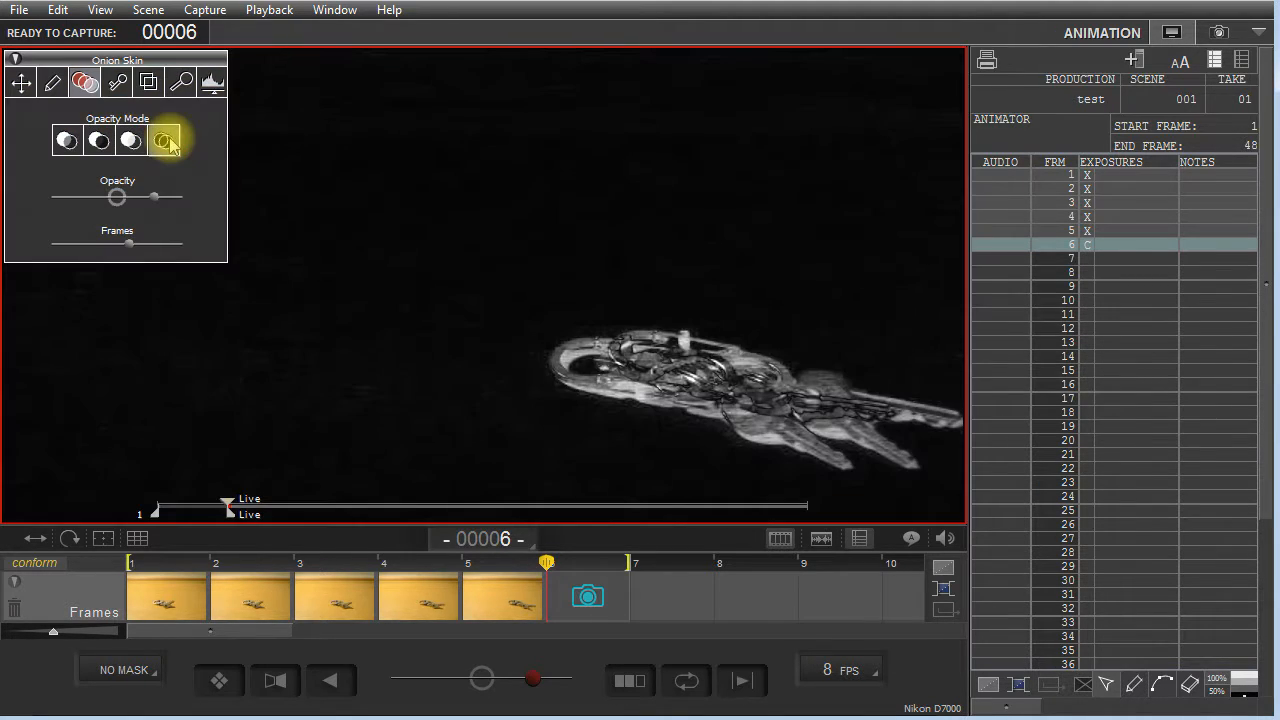
click(100, 141)
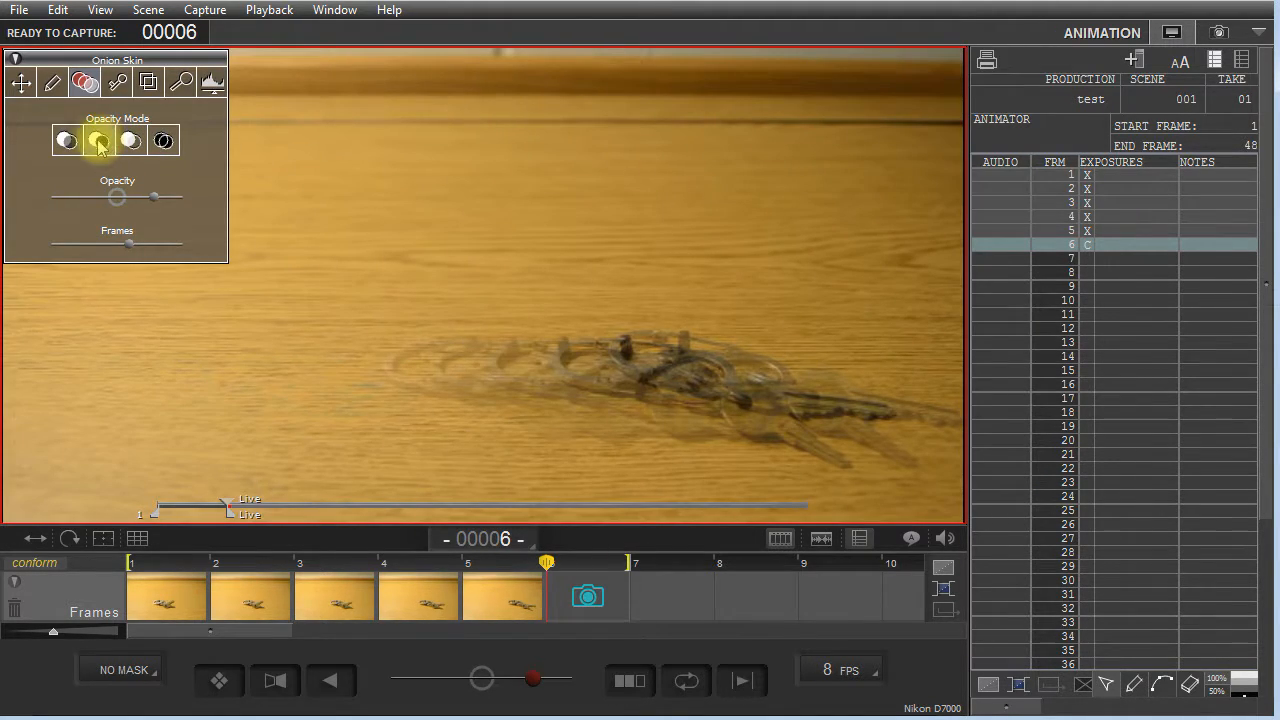
click(66, 141)
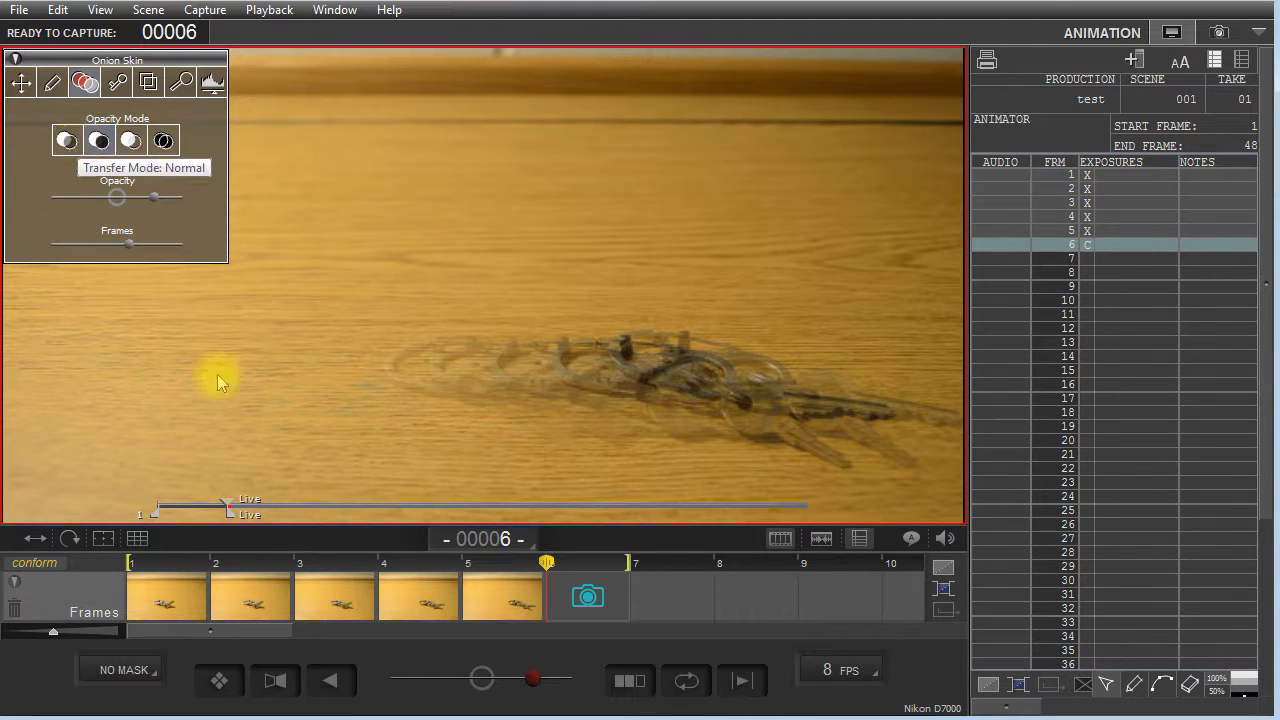
drag(535, 686, 483, 683)
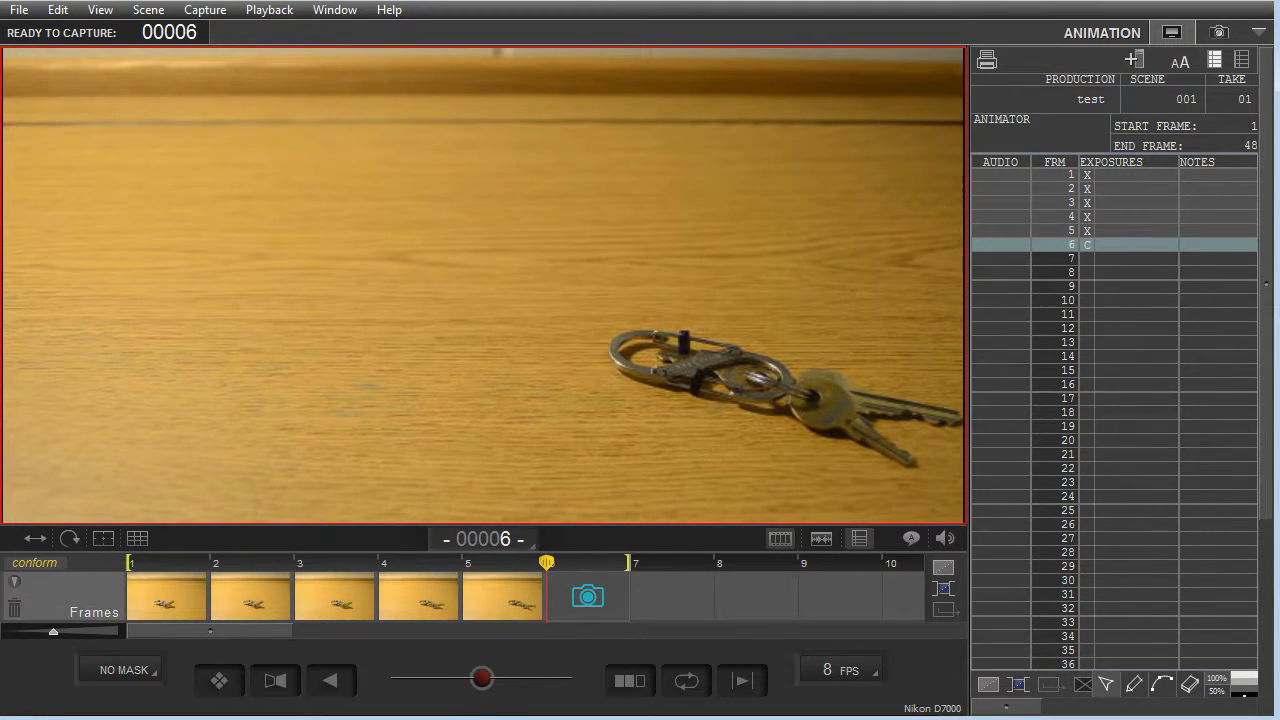
Play back the captured frames of the scene.
drag(1279, 112, 822, 100)
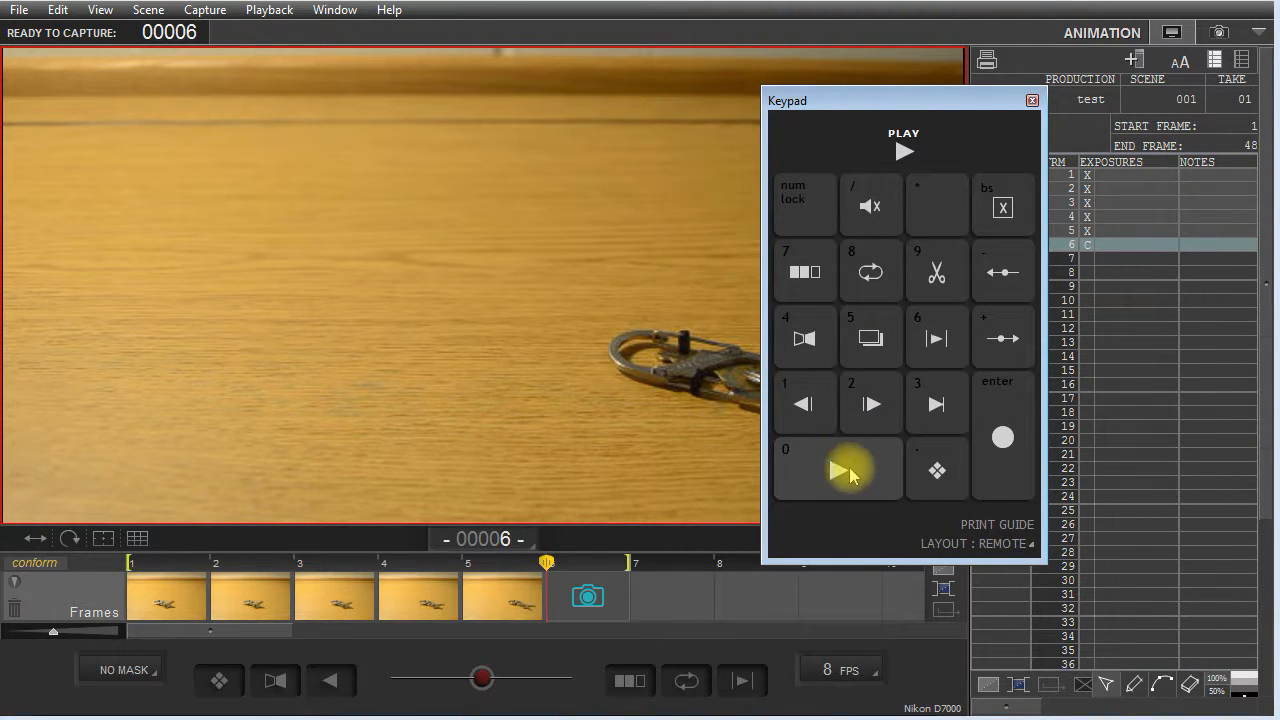
drag(910, 100, 1279, 98)
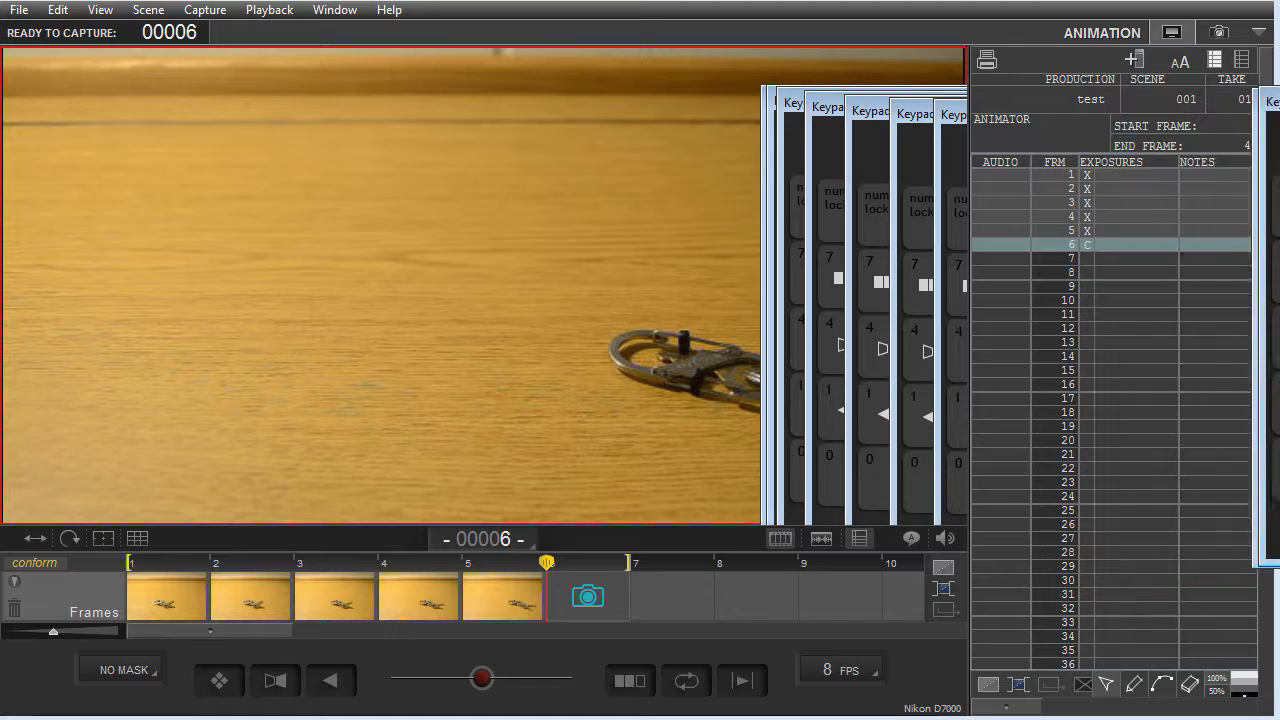
key(0)
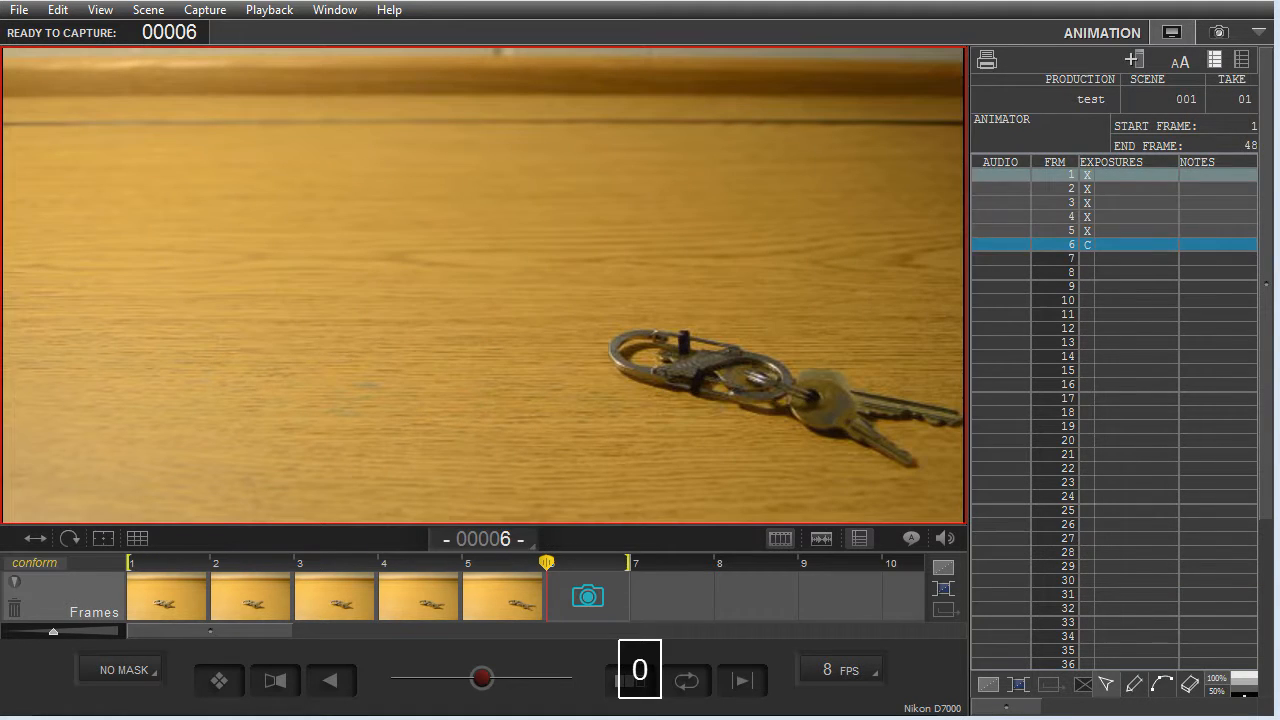
Play back the captured frames, set the playback rate to 24 FPS and play them again.
key(0)
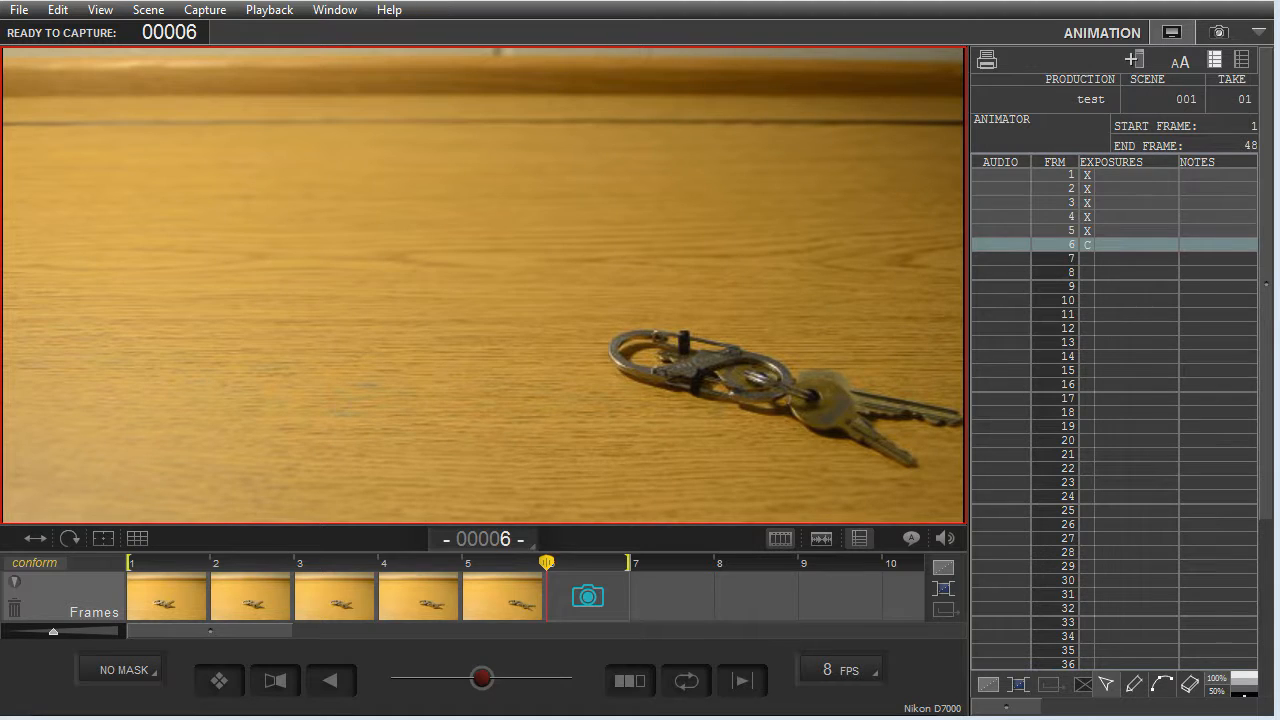
key(0)
mouse_move(464, 82)
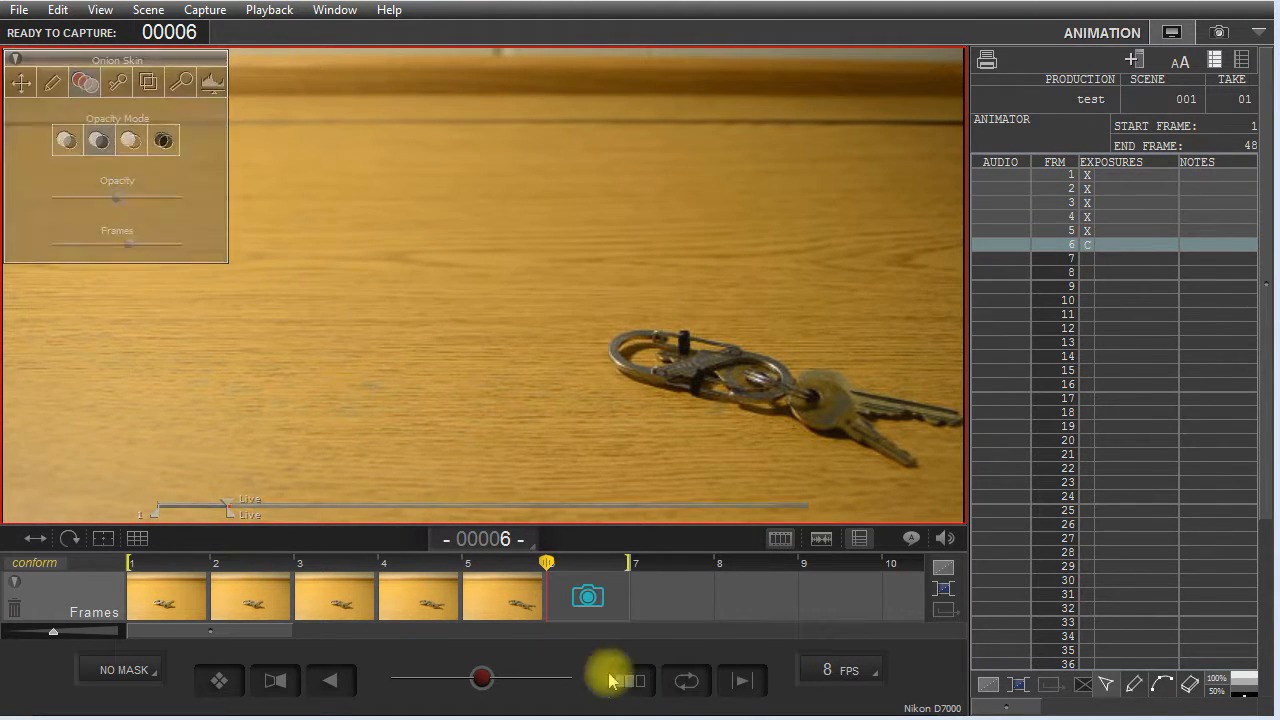
click(861, 678)
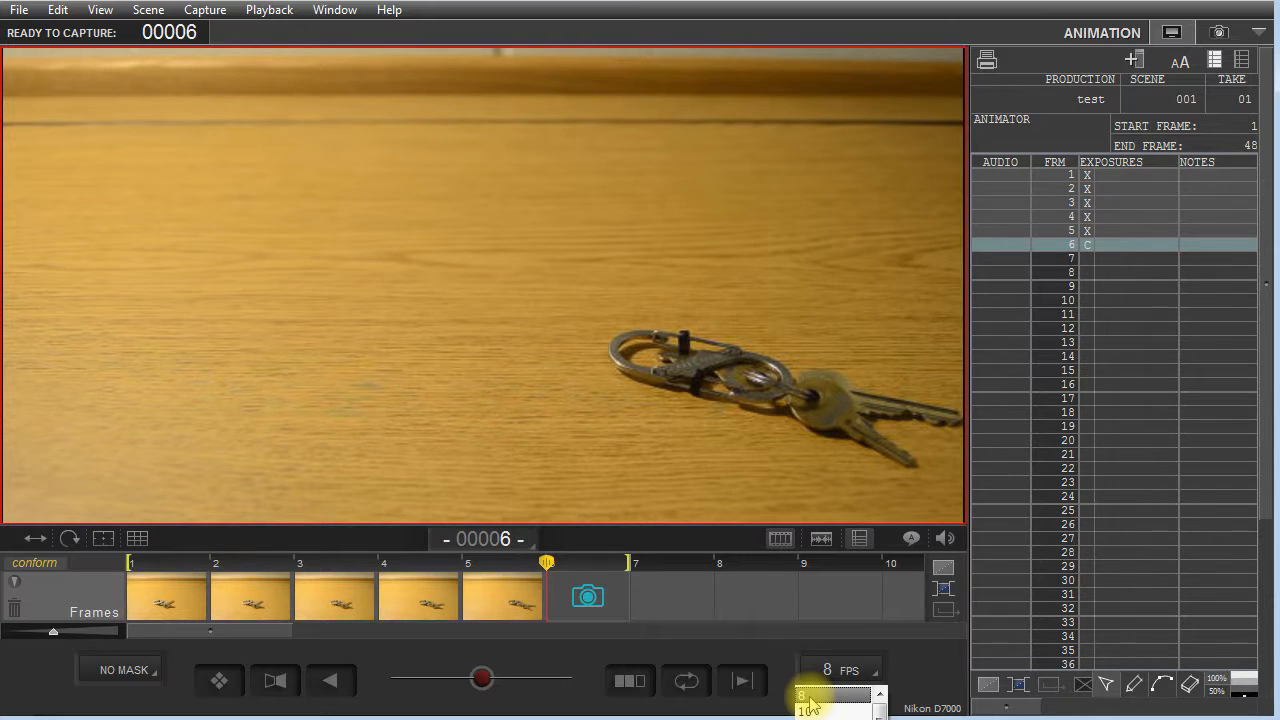
drag(880, 711, 880, 719)
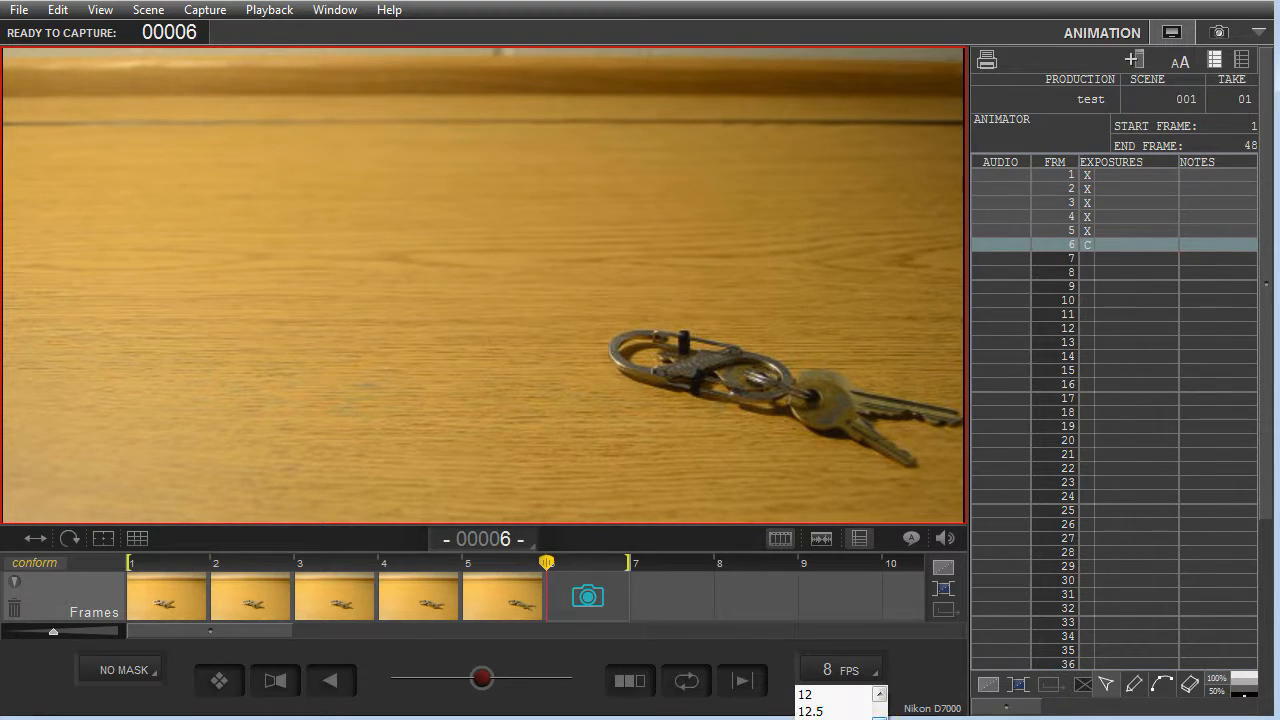
click(822, 718)
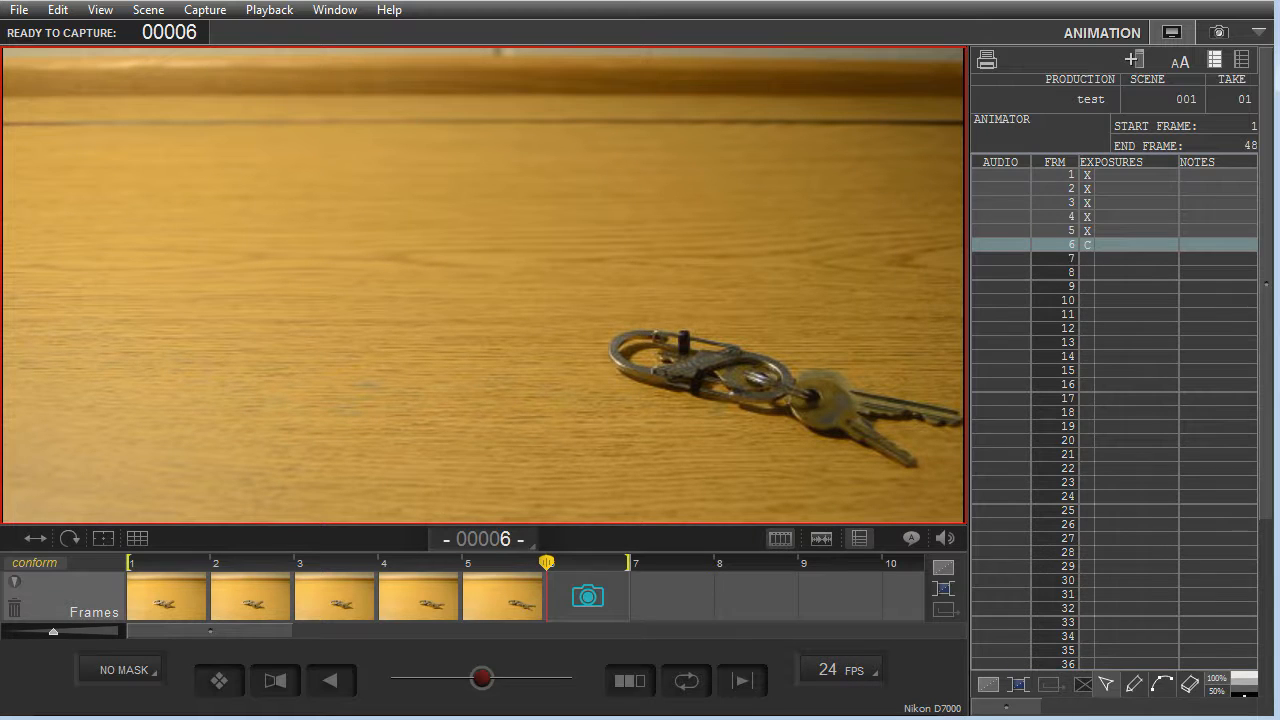
key(0)
Set the playback rate back to 8 FPS and replay the captured frames.
click(868, 672)
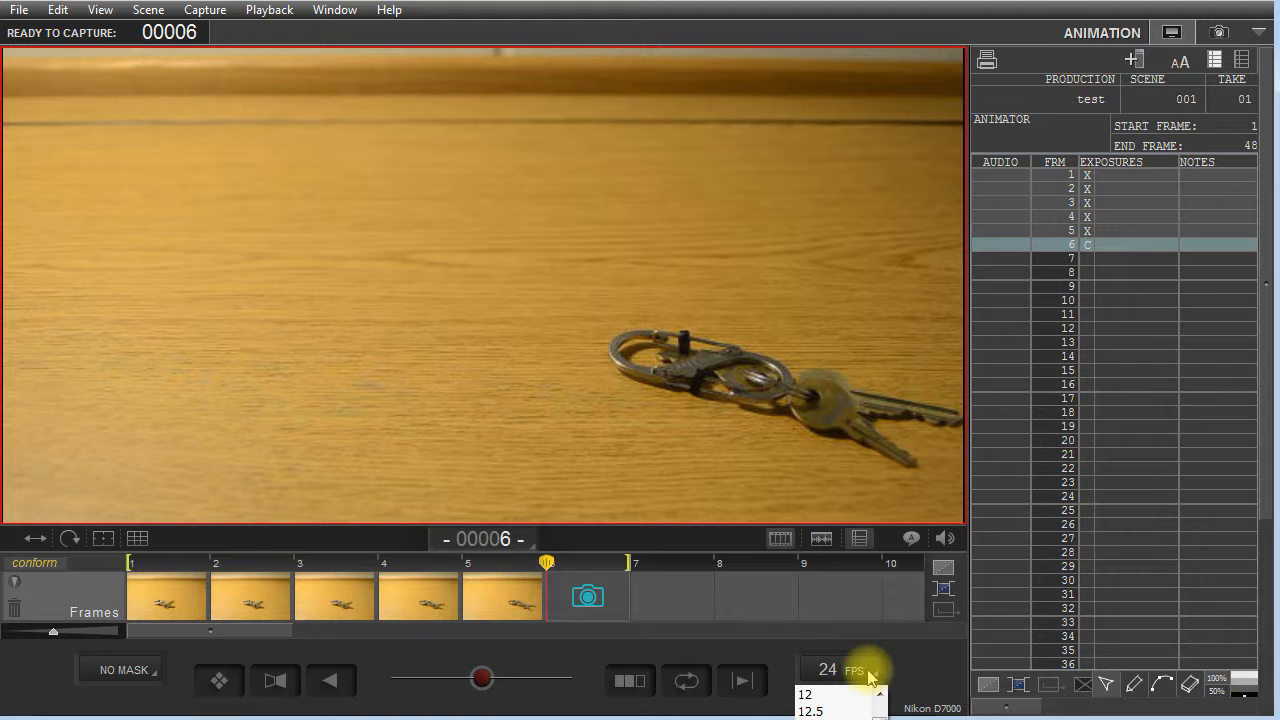
scroll(850, 712, up, 1)
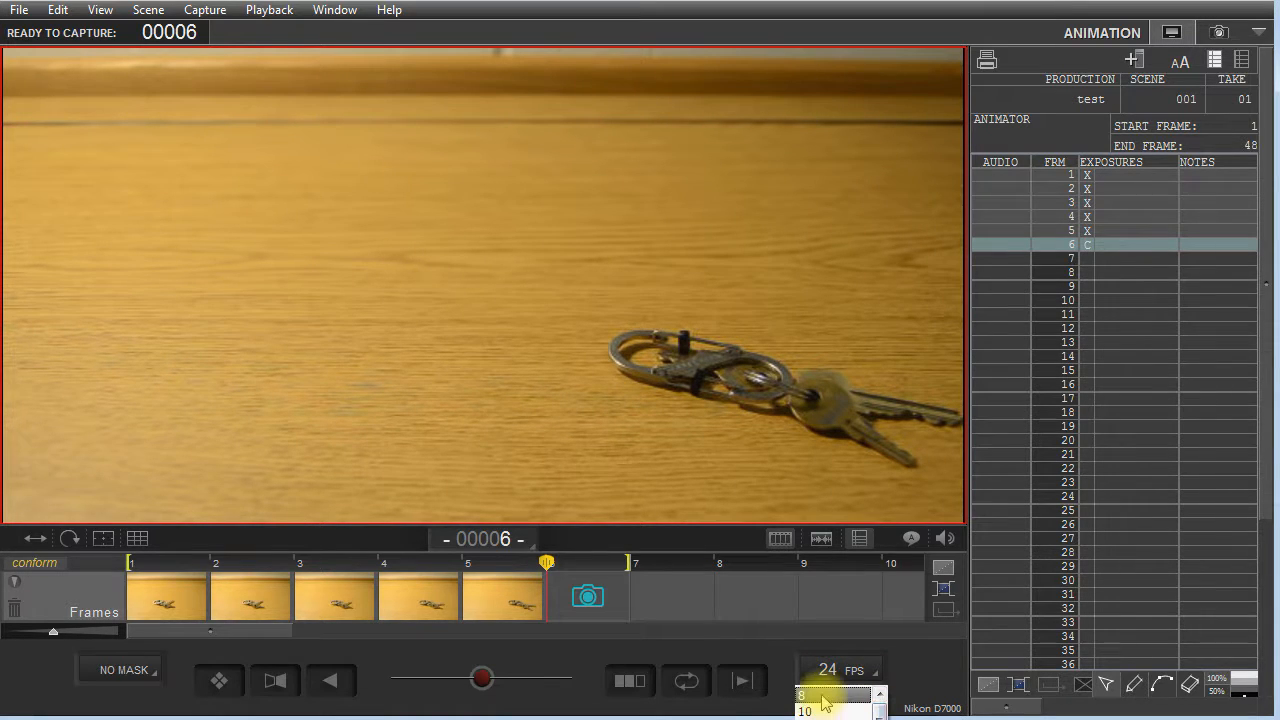
click(808, 694)
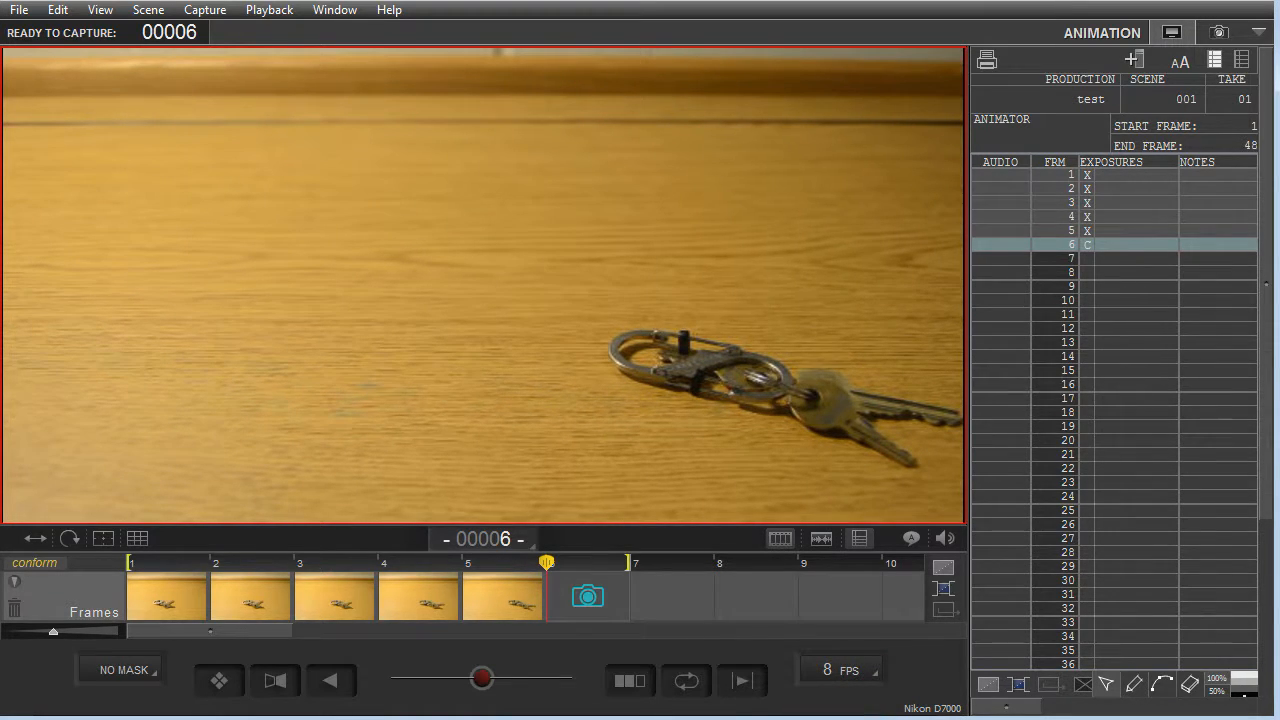
key(0)
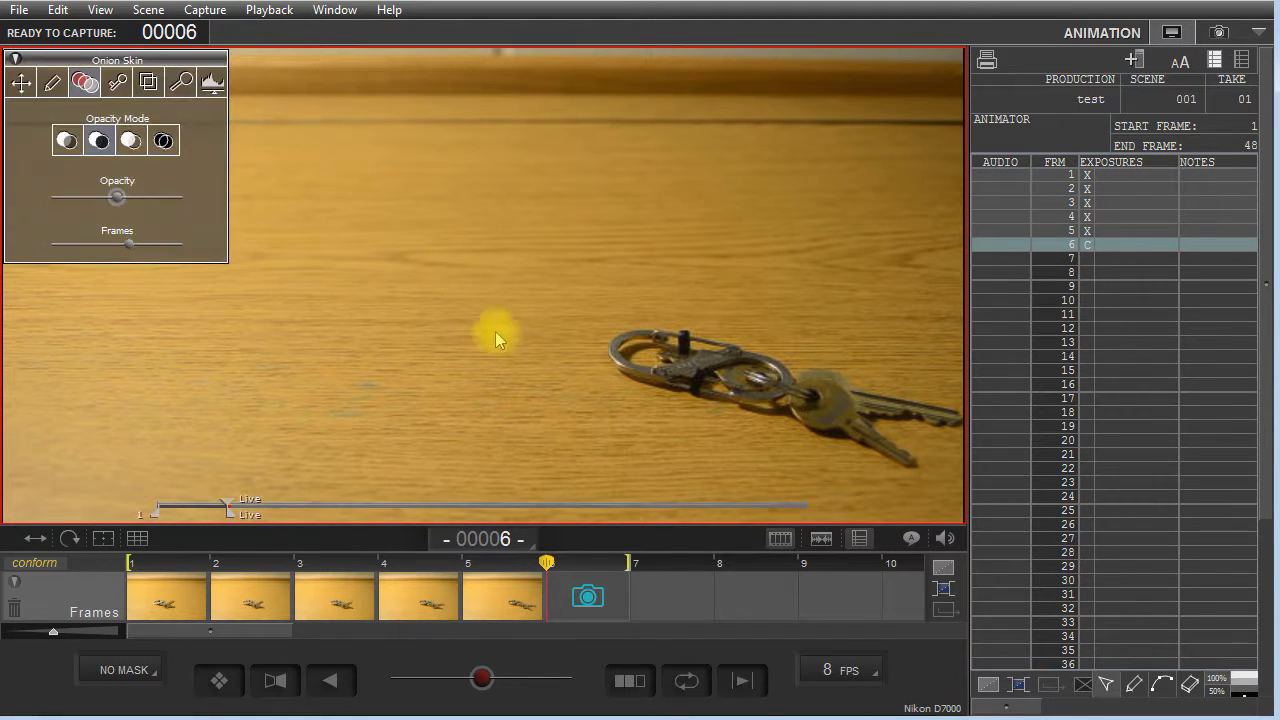
Extend frame 5 on the timeline so it holds for three frames, and return to the live view.
click(275, 7)
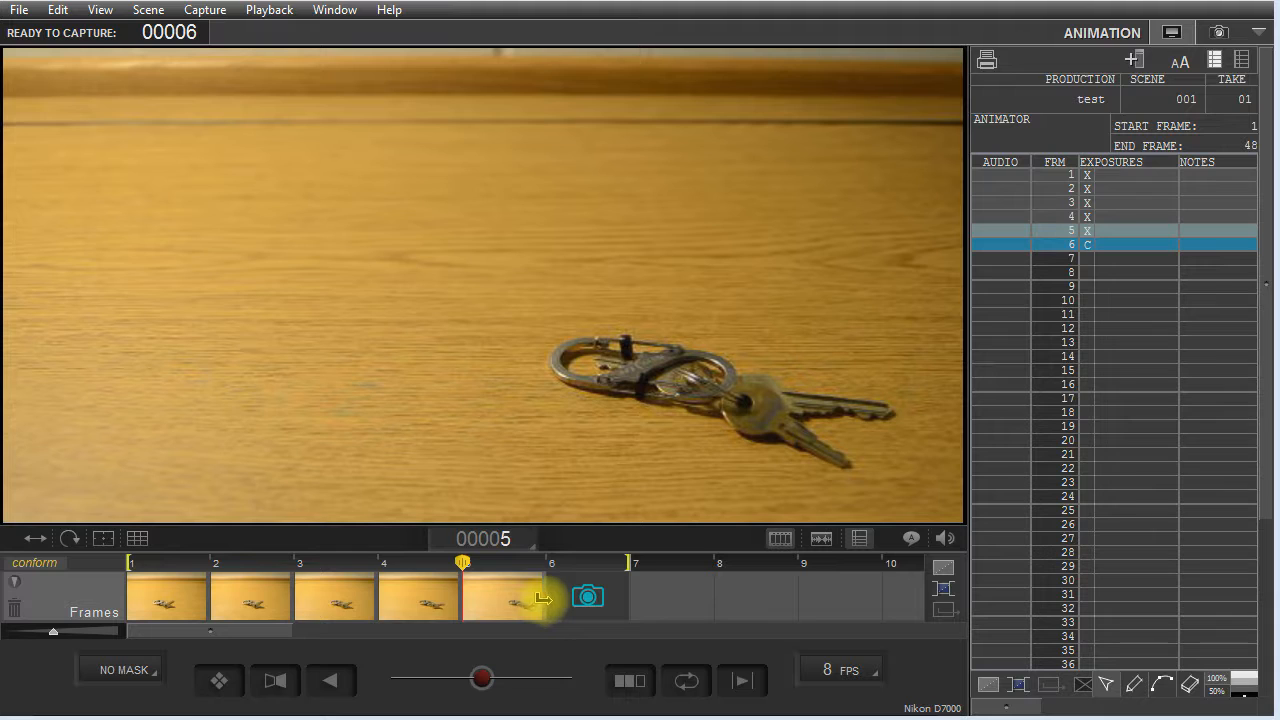
mouse_move(540, 598)
mouse_down()
mouse_move(742, 602)
mouse_move(509, 593)
mouse_move(706, 604)
mouse_move(700, 617)
mouse_up()
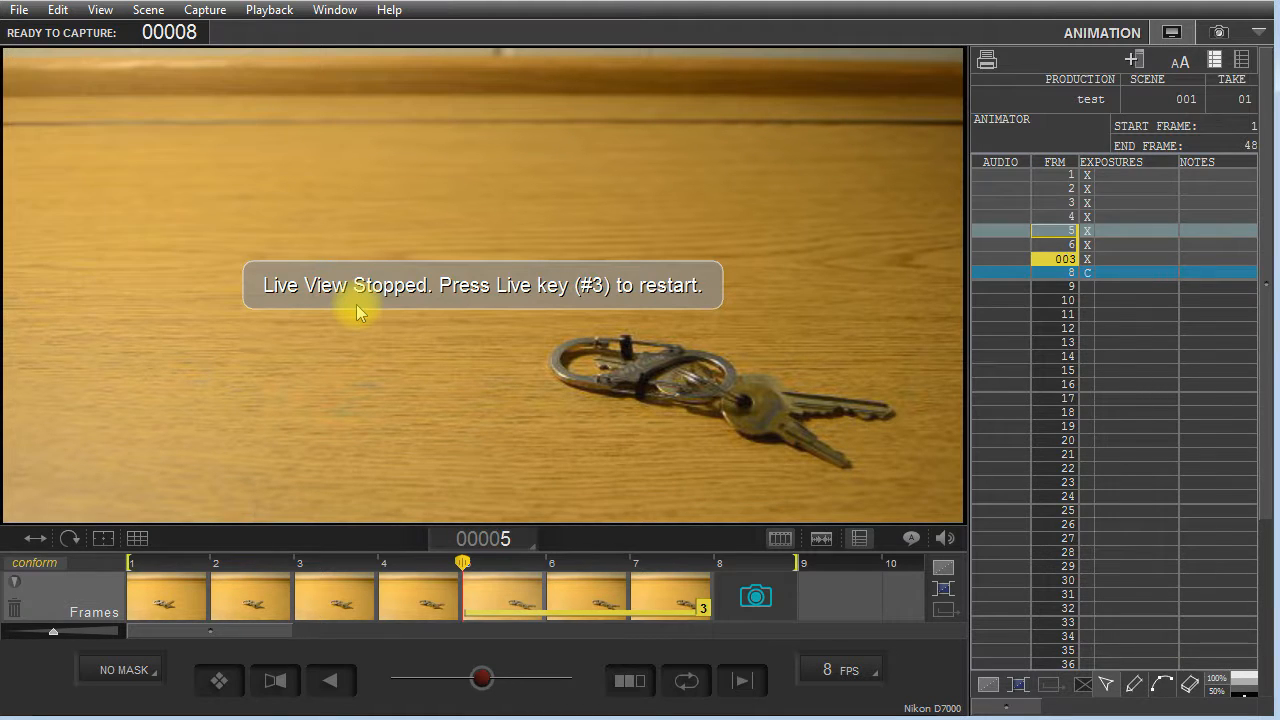
key(3)
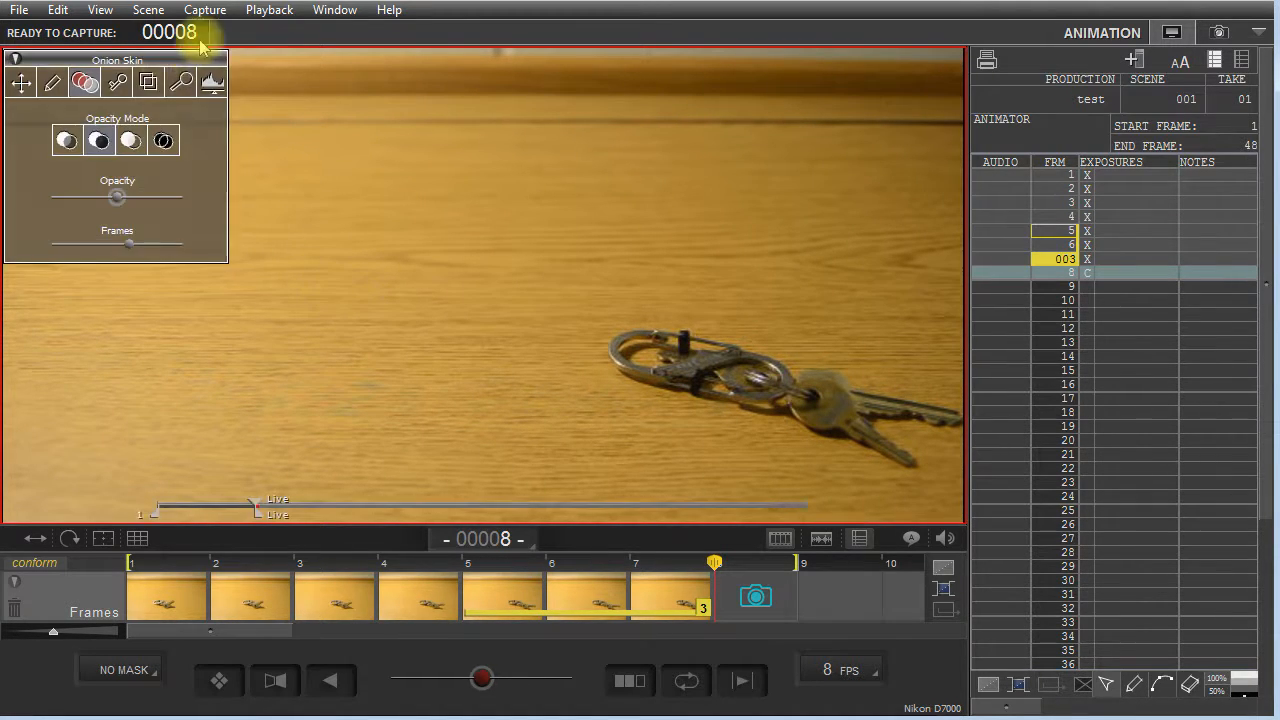
mouse_move(251, 100)
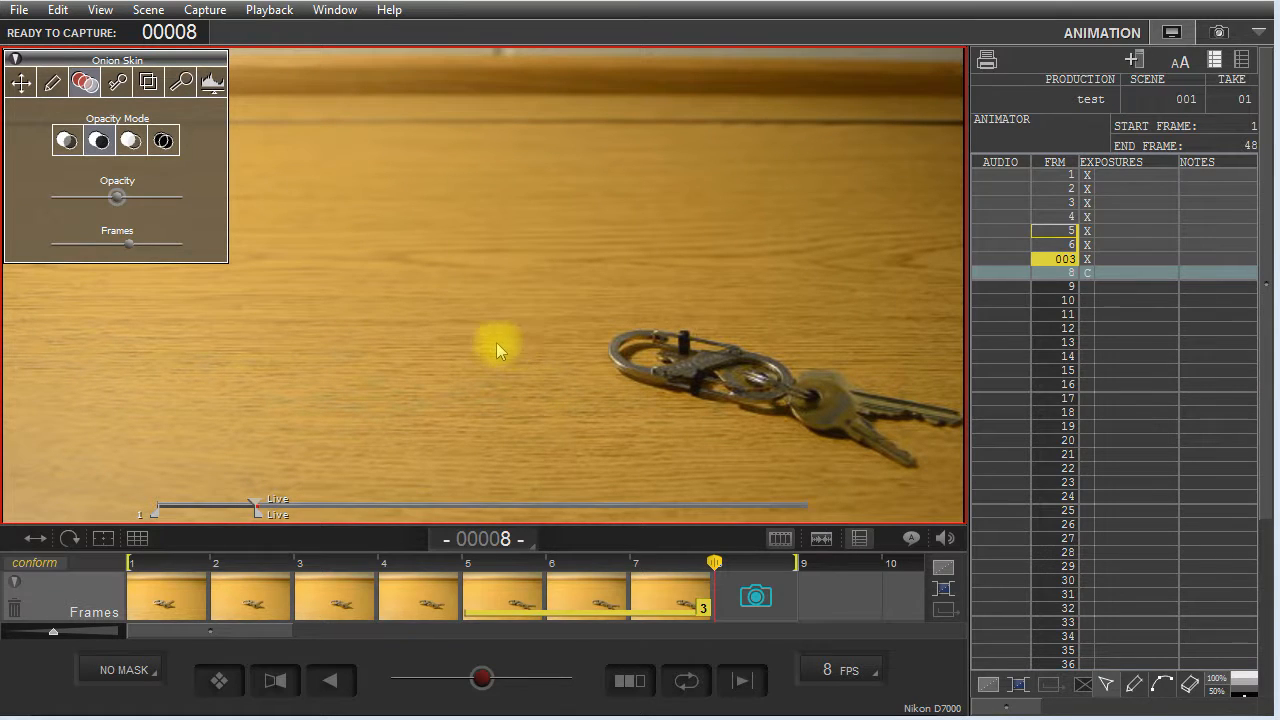
Export the scene as an mp4 (H.264/AAC) movie named test_001_01 on drive VIDPRO01 (E:), and reposition the opened movie window for viewing.
click(20, 11)
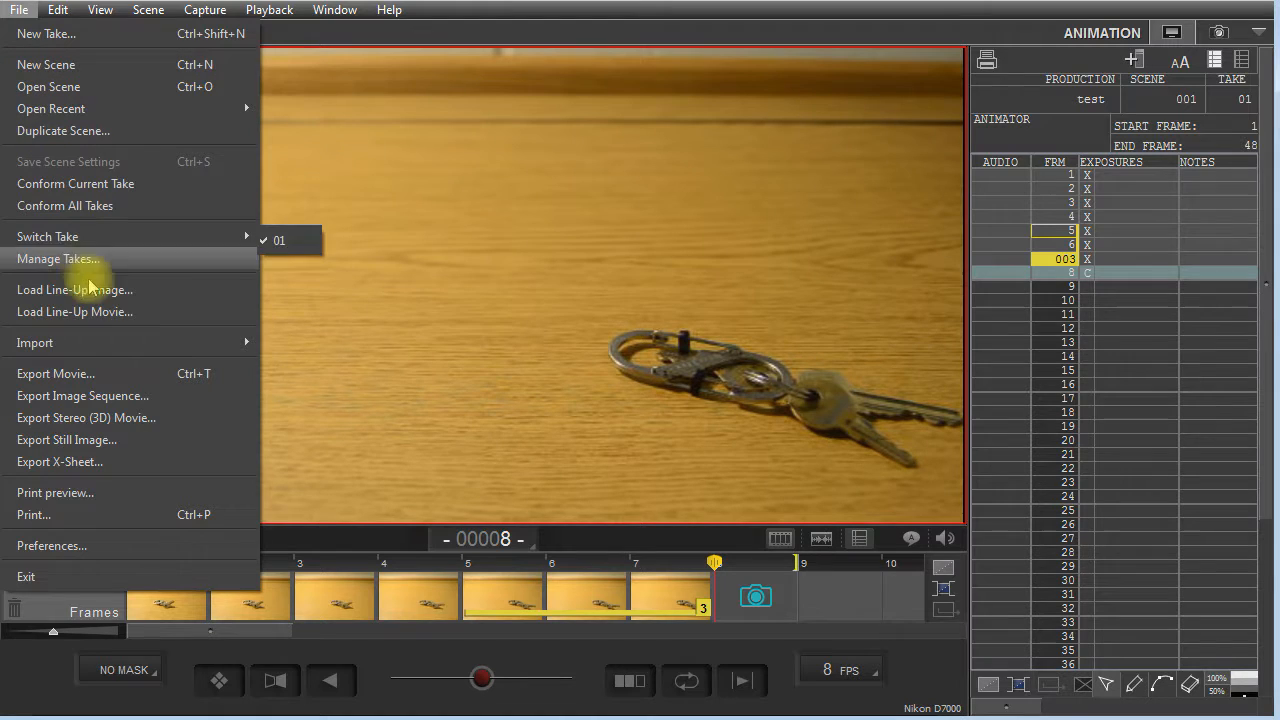
click(112, 380)
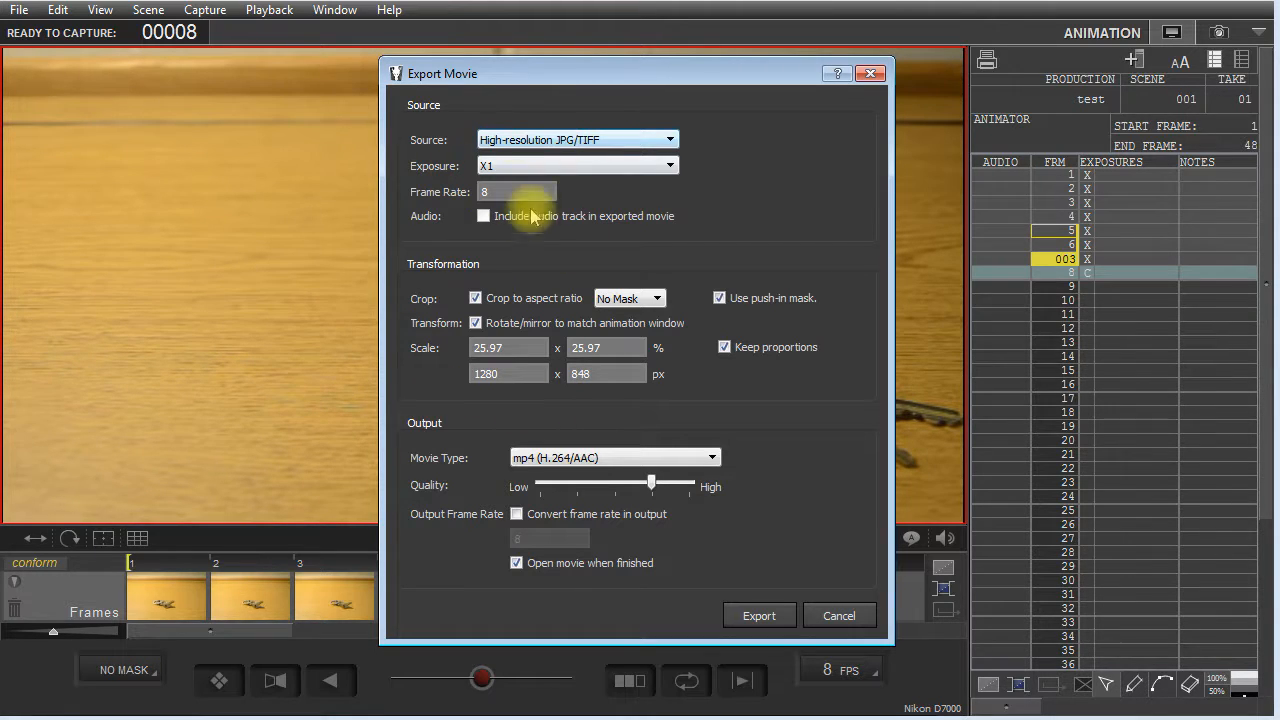
click(758, 616)
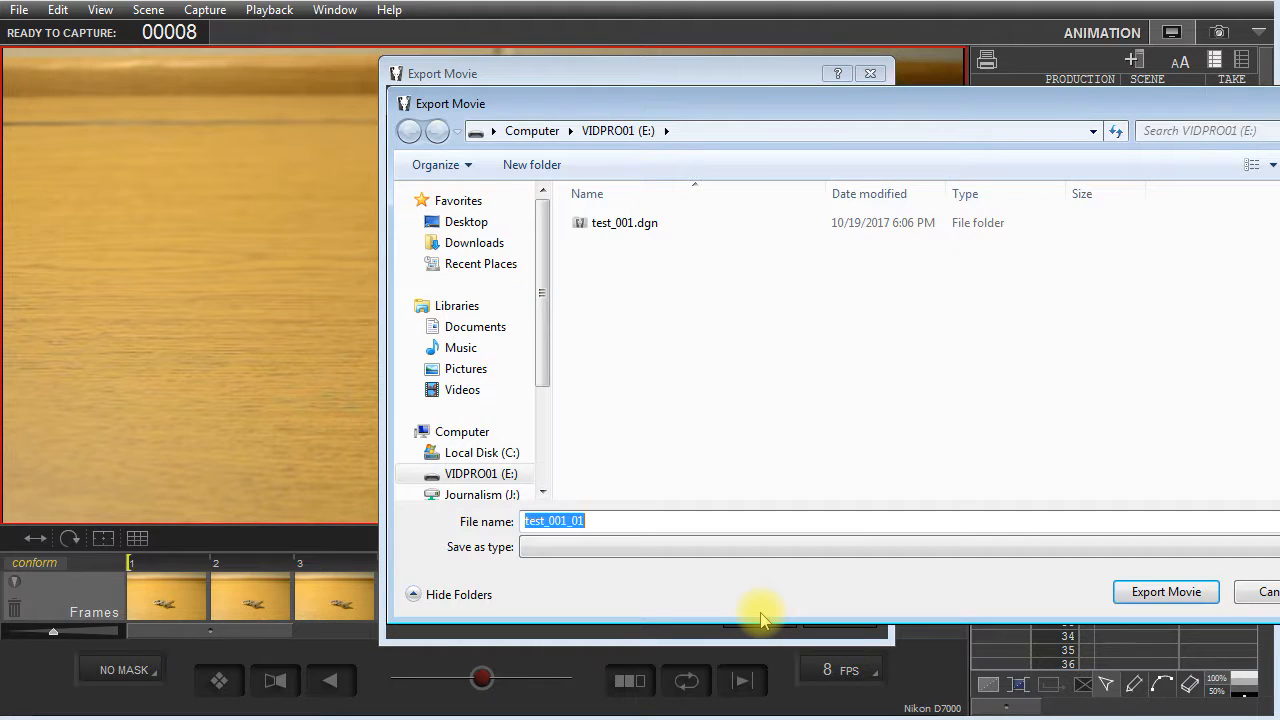
drag(606, 114, 549, 122)
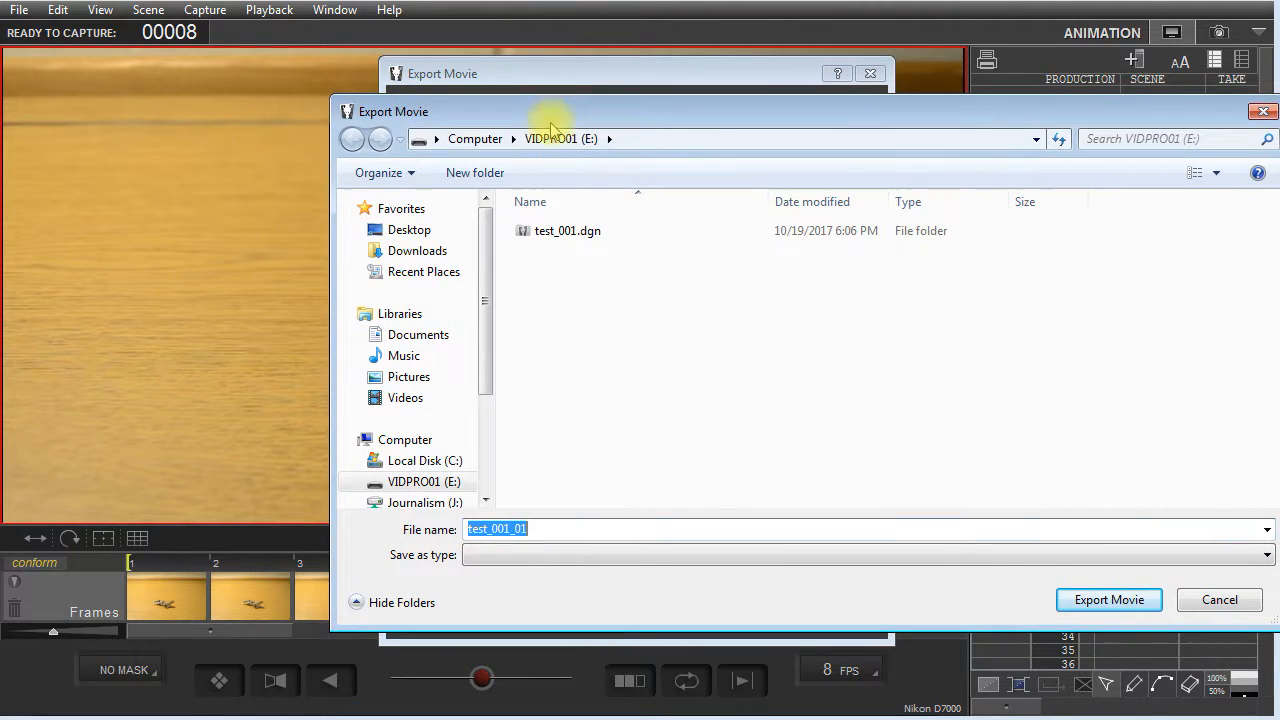
click(445, 483)
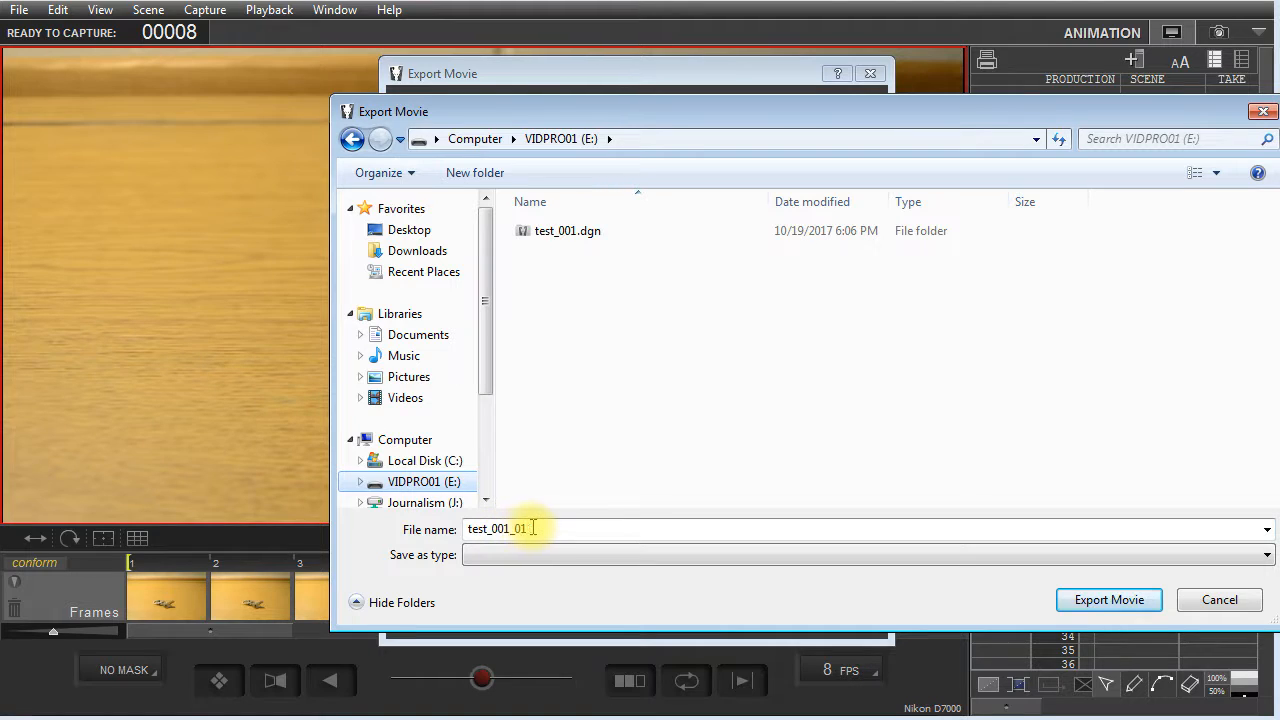
click(1108, 603)
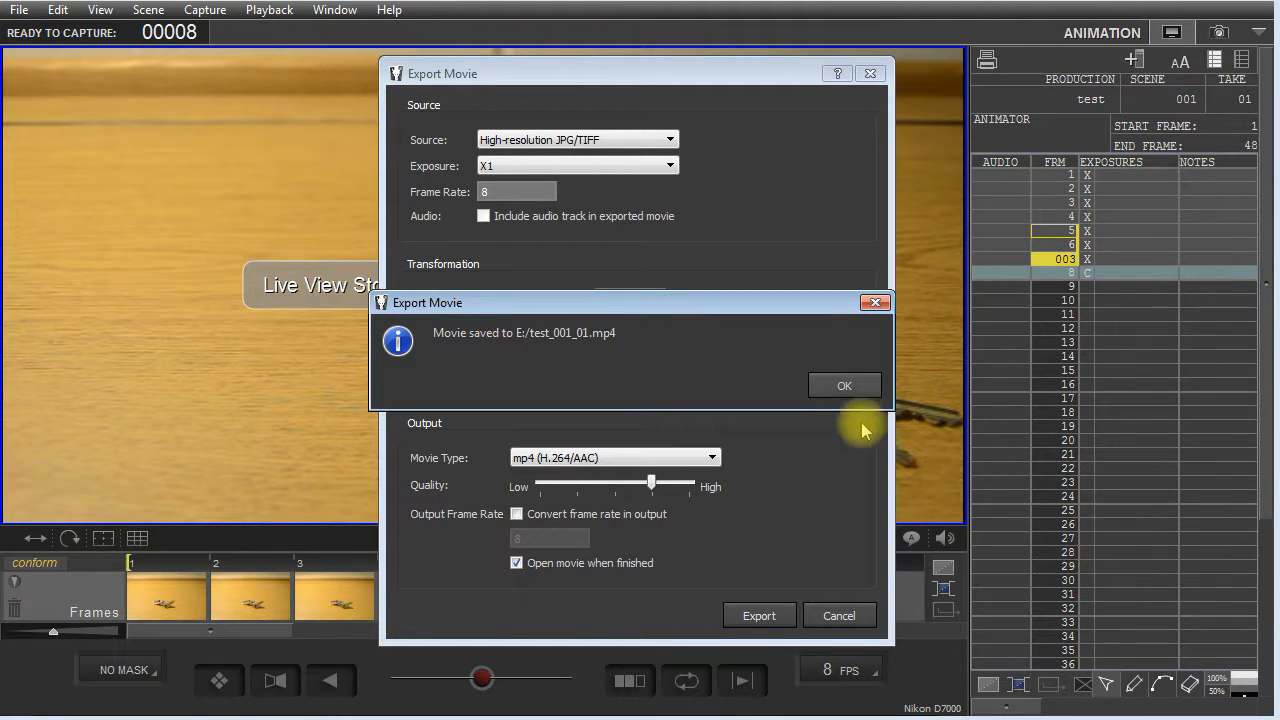
click(841, 384)
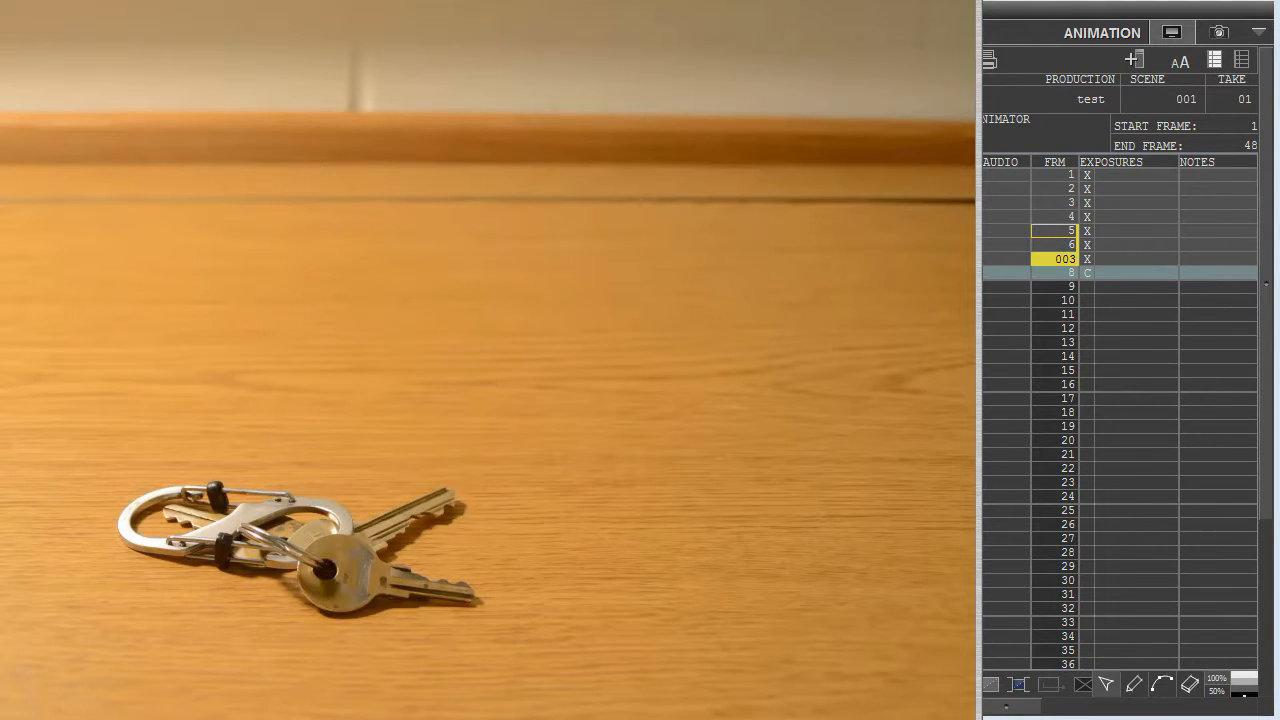
drag(200, 2, 448, 0)
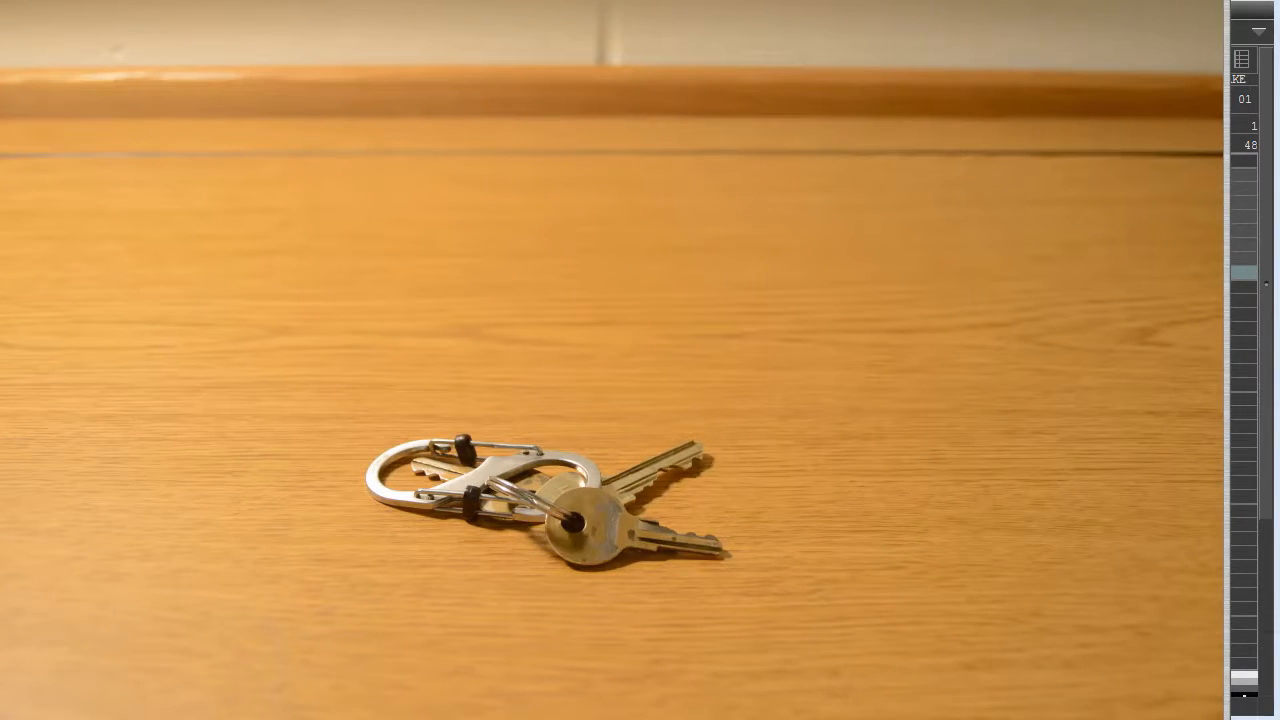